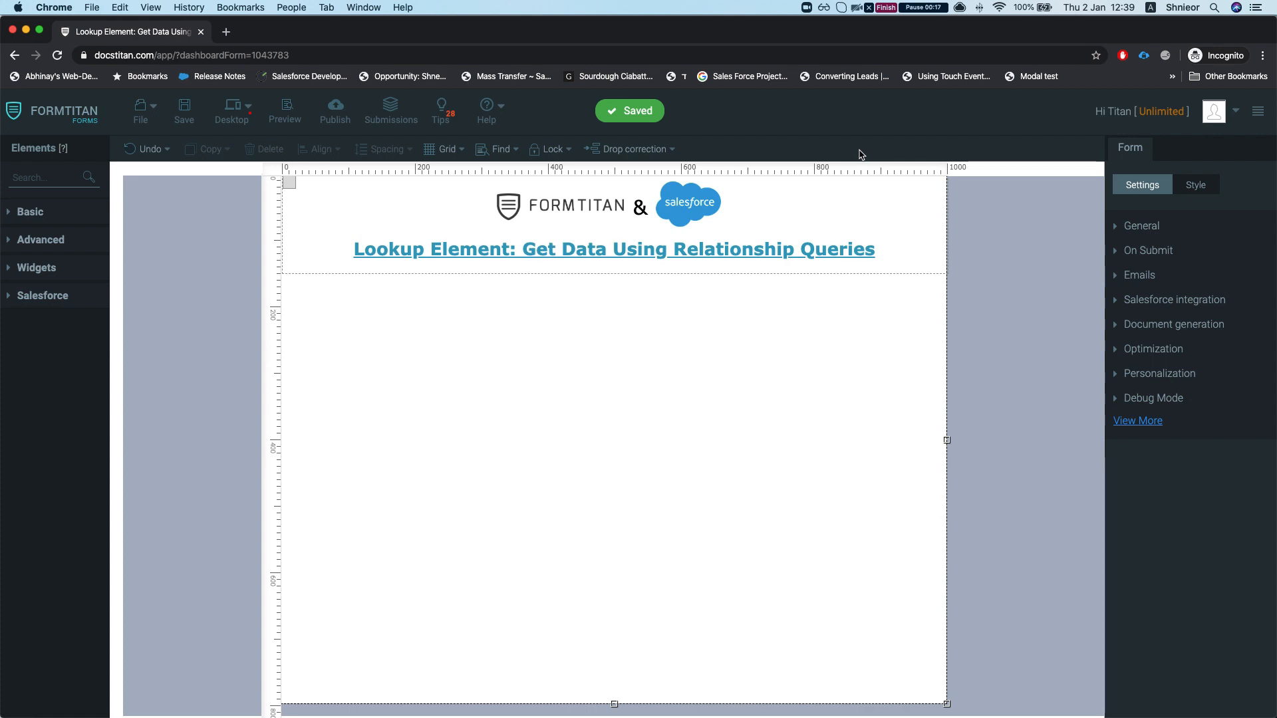
# Step: Add a Lookup element to the form below the title, dismiss its Salesforce setup, and widen the field
pyautogui.click(40, 178)
pyautogui.write('Look')
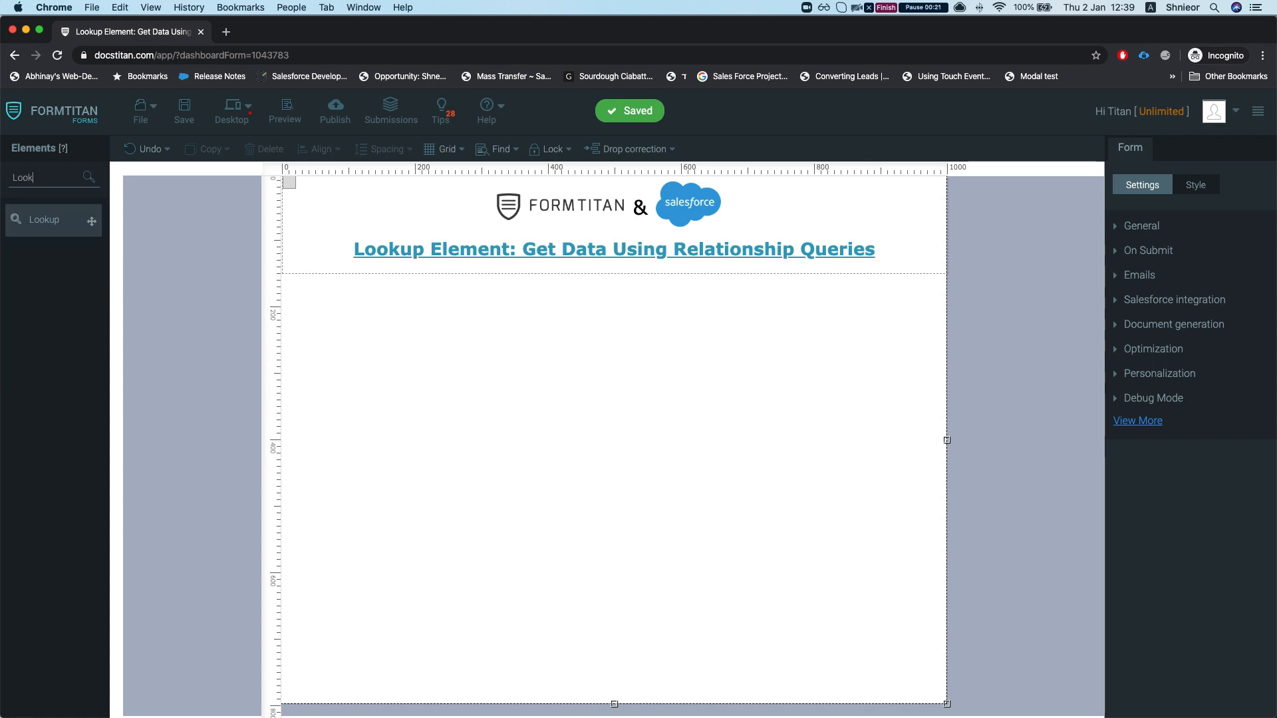
pyautogui.moveTo(66, 220); pyautogui.dragTo(531, 324)
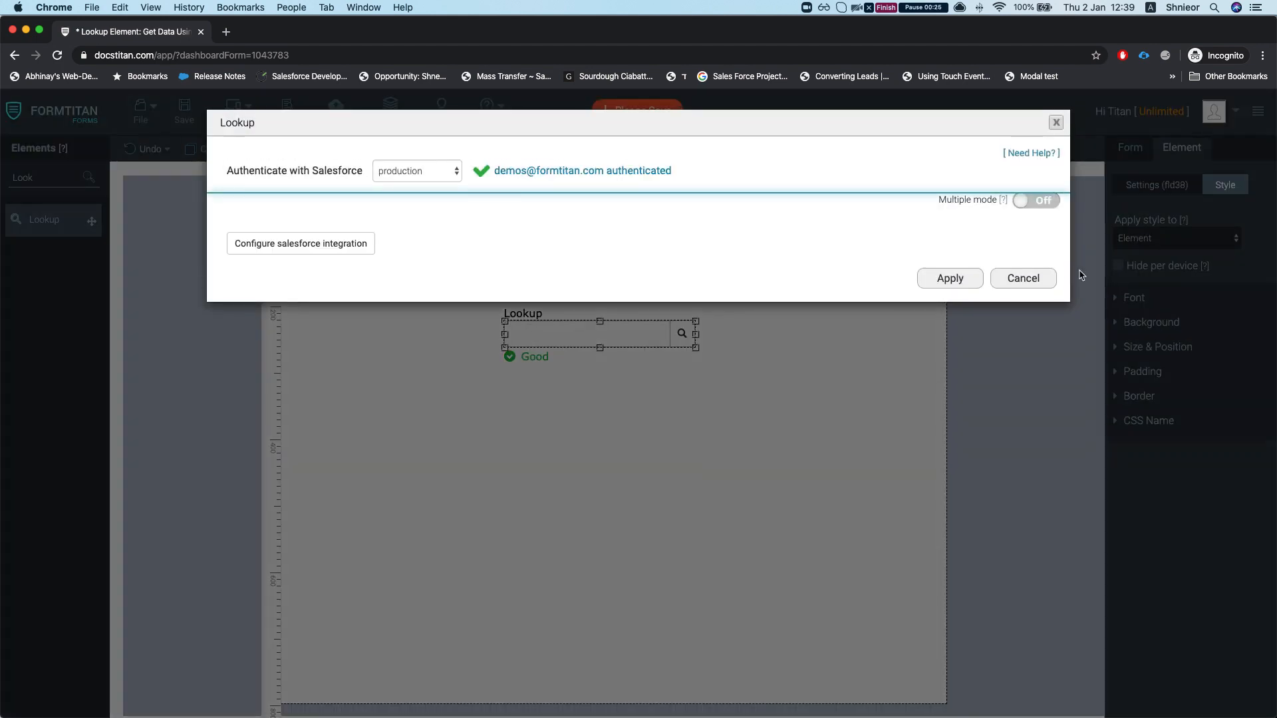
pyautogui.click(1000, 279)
pyautogui.click(567, 333)
pyautogui.moveTo(567, 332); pyautogui.dragTo(569, 325)
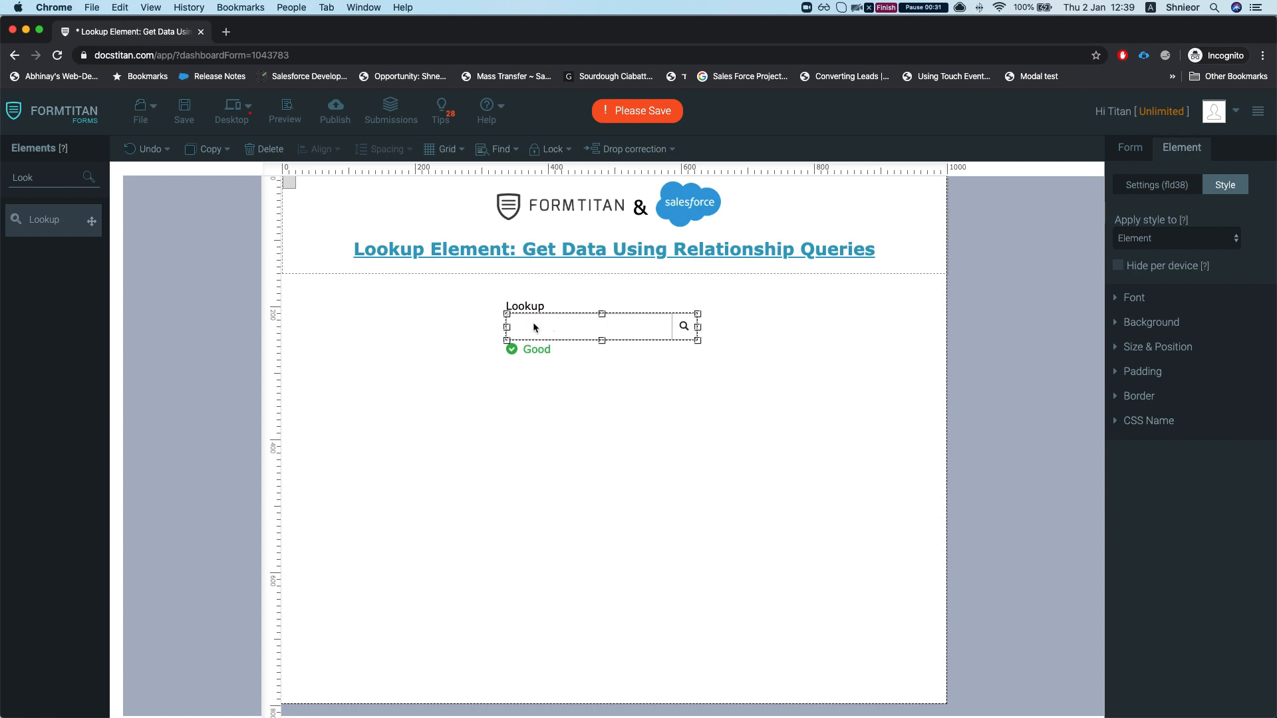
pyautogui.moveTo(698, 326); pyautogui.dragTo(741, 326)
# Step: Label the lookup element "Find an account with contact and cases"
pyautogui.click(1175, 190)
pyautogui.doubleClick(1171, 271)
pyautogui.write('Find an acount')
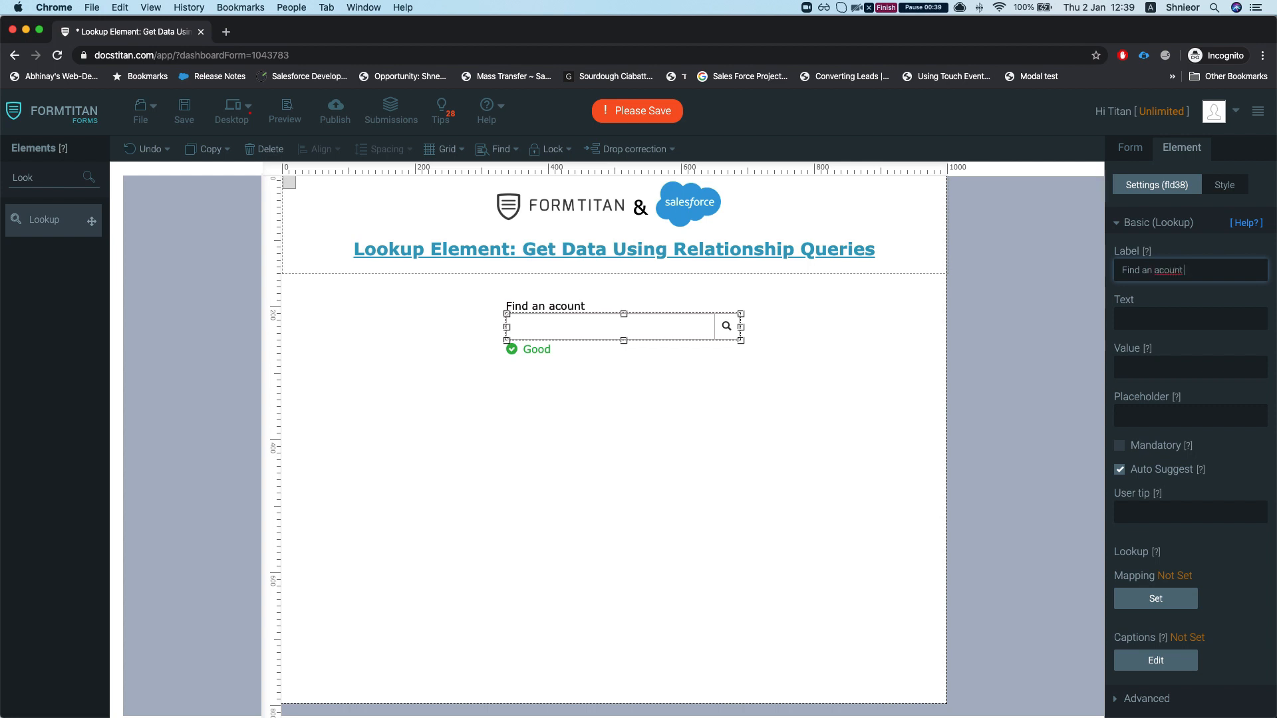
pyautogui.write(' with contact and cases')
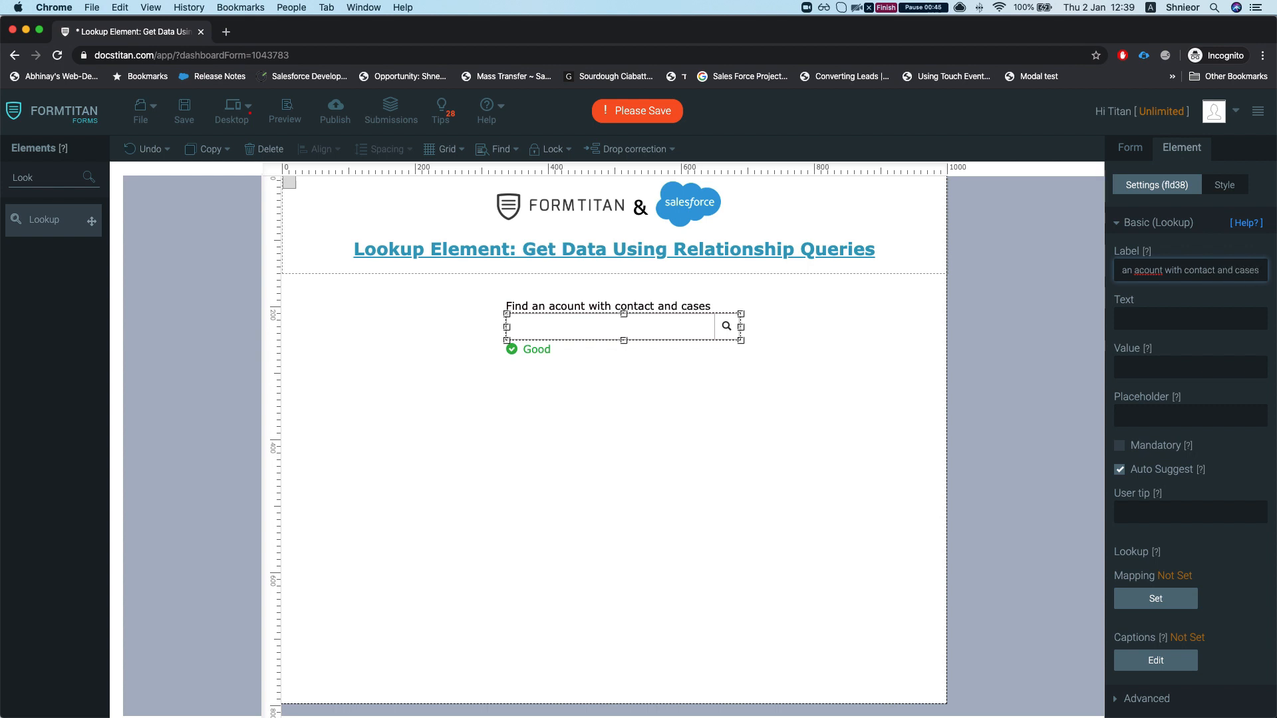
pyautogui.write('c')
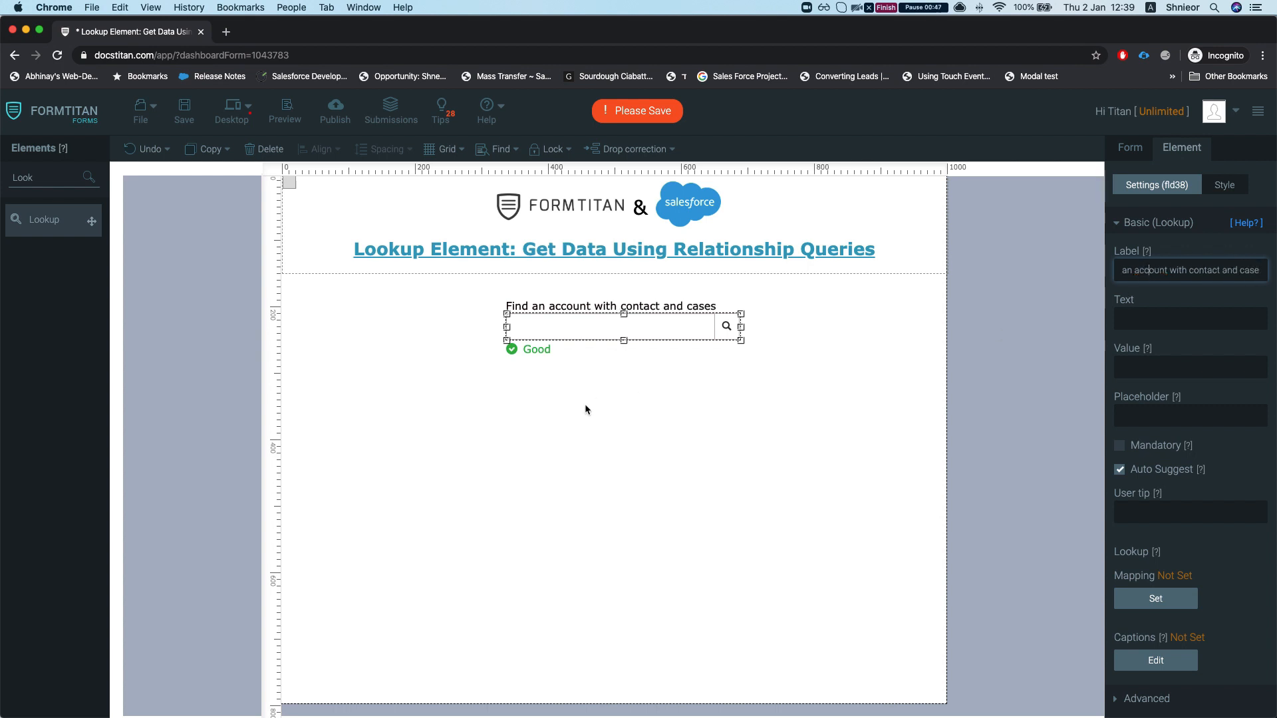
pyautogui.click(583, 407)
# Step: Add a Table element below the lookup and remove its Col 3 and Col 2 columns
pyautogui.doubleClick(69, 175)
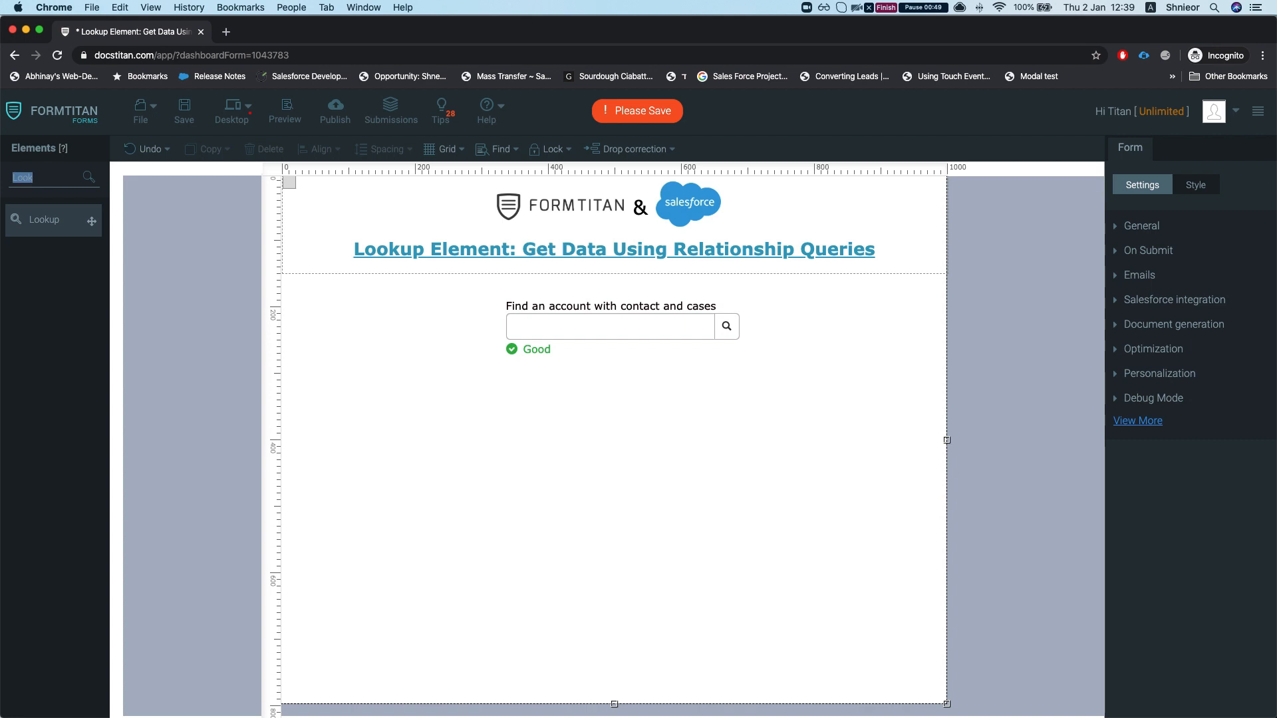
pyautogui.write('tab')
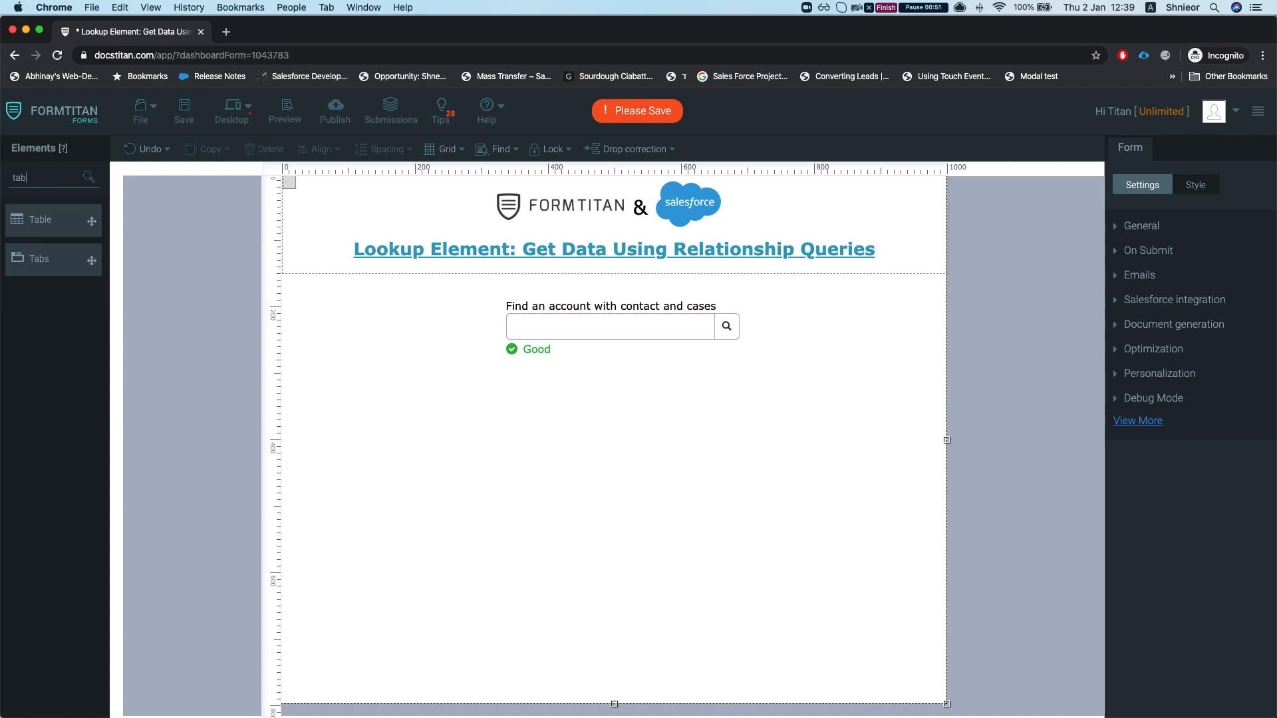
pyautogui.moveTo(40, 219); pyautogui.dragTo(419, 433)
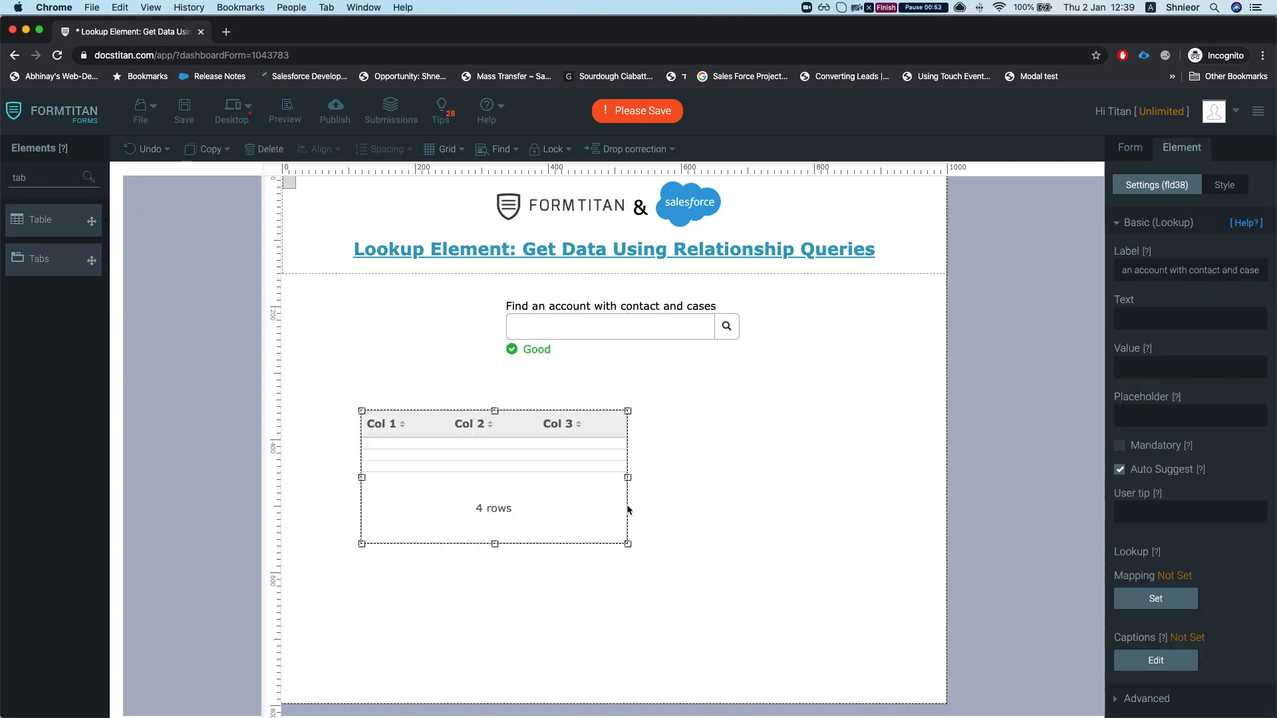
pyautogui.click(1256, 386)
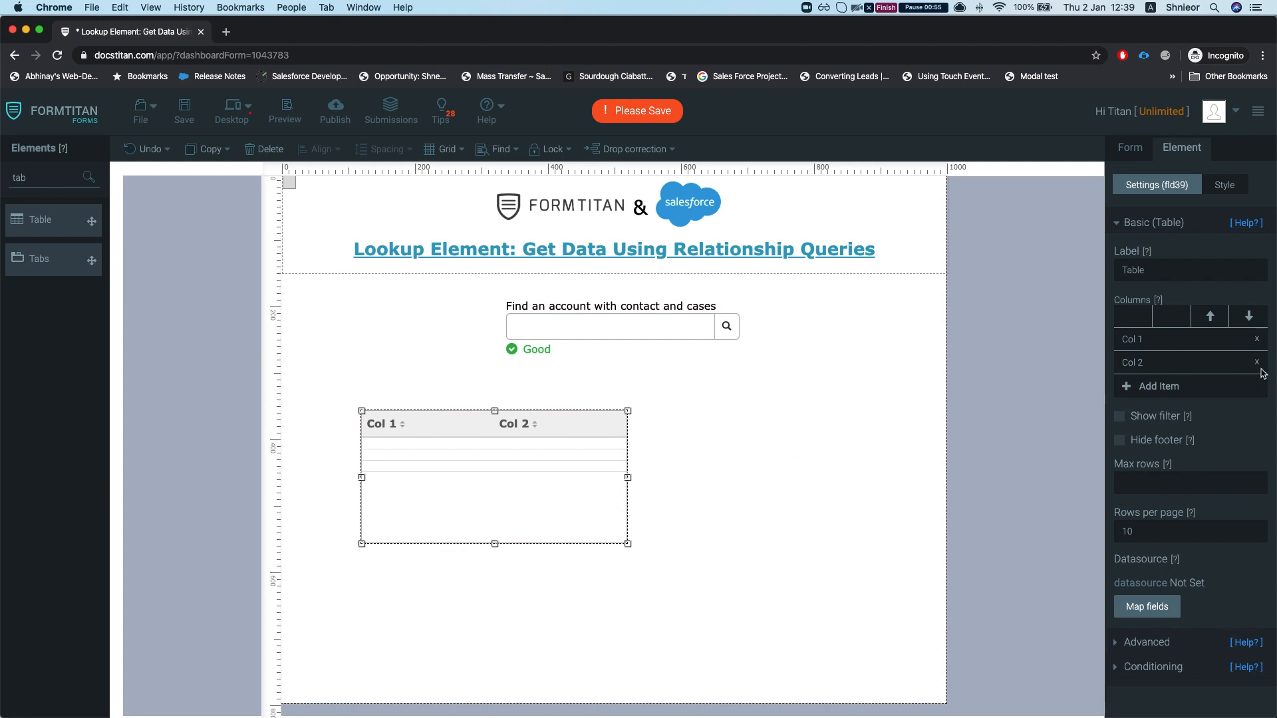
pyautogui.click(1256, 363)
# Step: Rename the table's remaining column to "Contact Name"
pyautogui.tripleClick(1192, 341)
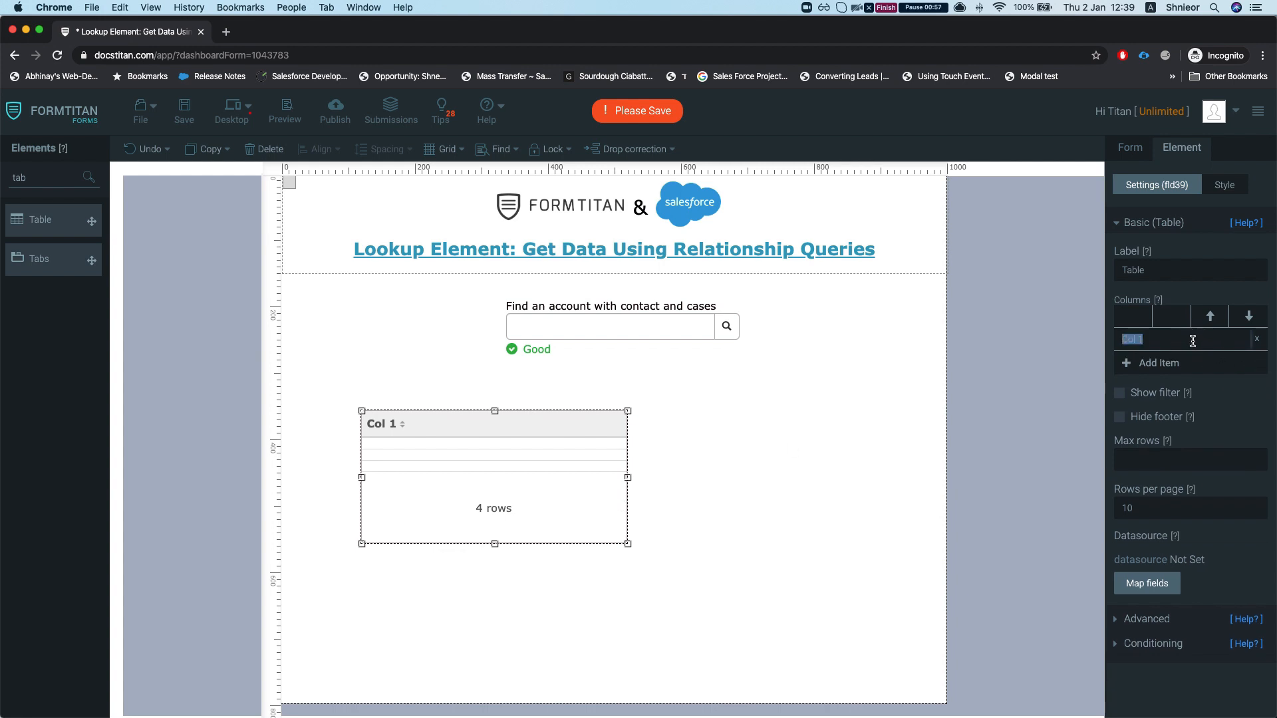
pyautogui.write('Name')
pyautogui.press('BackSpace')
pyautogui.press('BackSpace')
pyautogui.press('BackSpace')
pyautogui.press('BackSpace')
pyautogui.press('BackSpace')
pyautogui.write('ontact Nake')
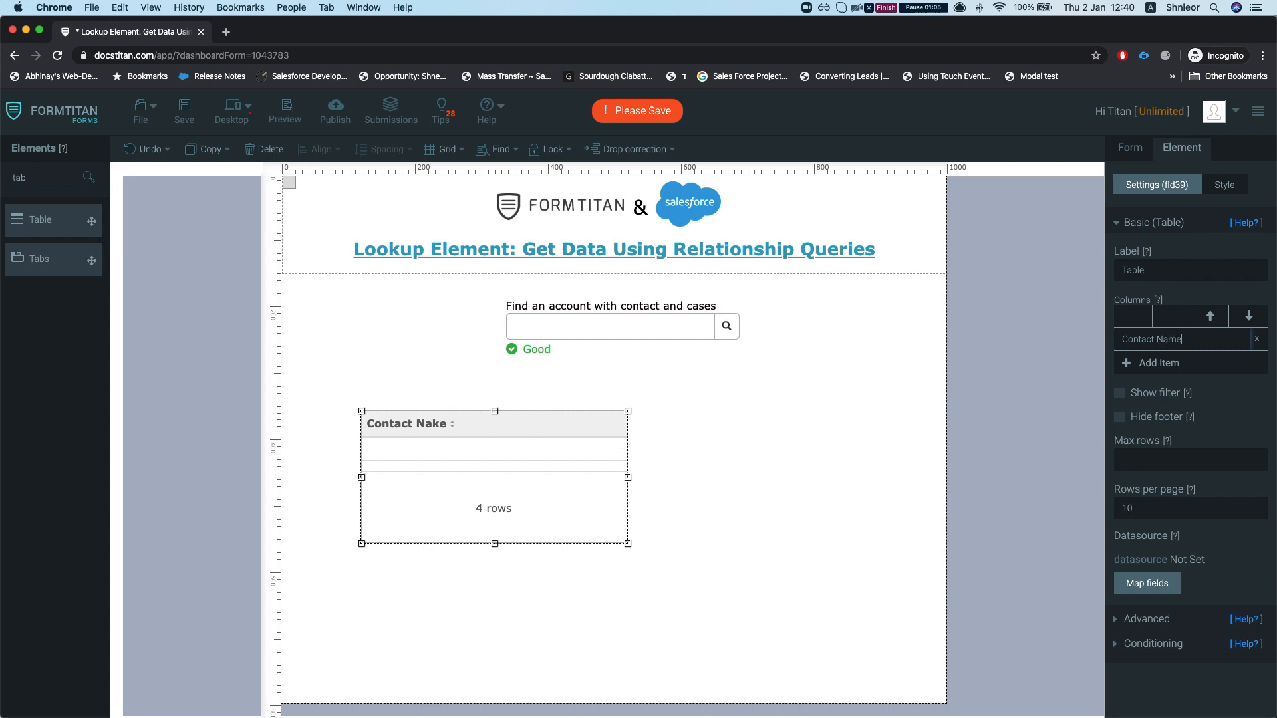
# Step: Make the table narrower and taller, and place a copy of it beside the original
pyautogui.moveTo(627, 477); pyautogui.dragTo(559, 475)
pyautogui.moveTo(460, 542); pyautogui.dragTo(465, 616)
pyautogui.moveTo(470, 567); pyautogui.dragTo(709, 488)
pyautogui.press('super+v')
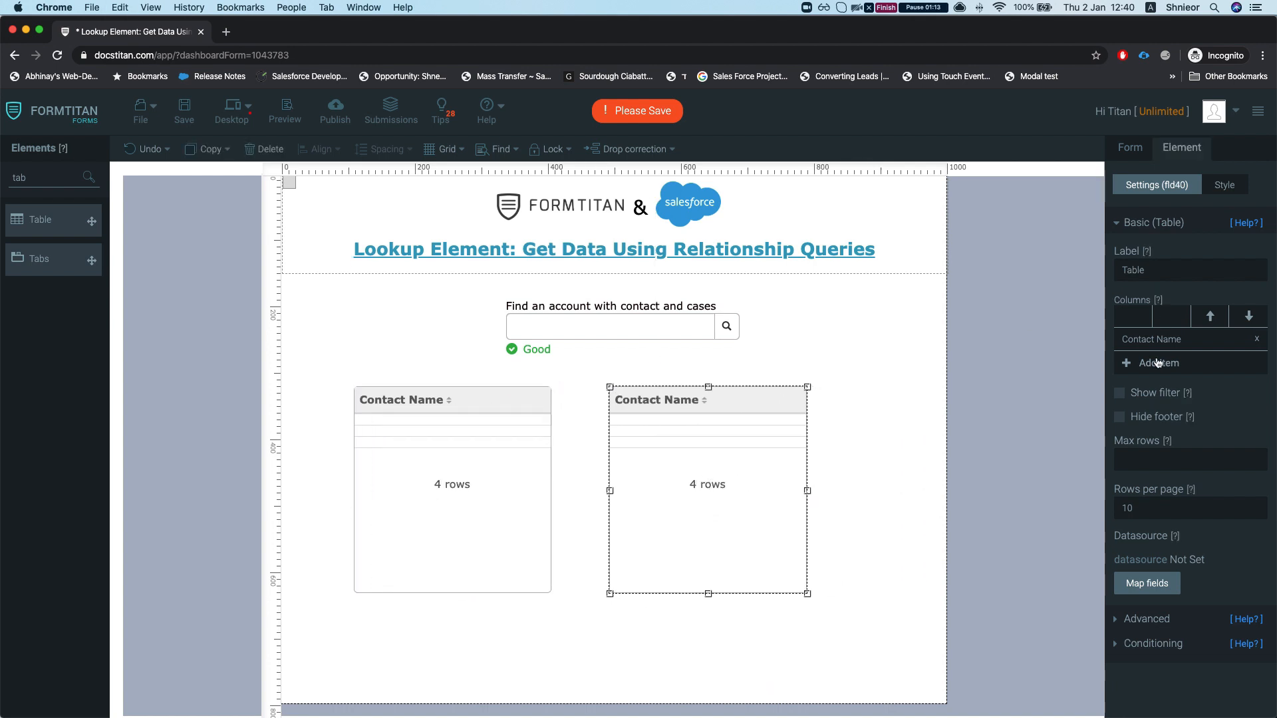
# Step: Rename the copied table's column to "Case#" and label that table "Case Table"
pyautogui.tripleClick(1162, 341)
pyautogui.write('Case#')
pyautogui.click(1124, 270)
pyautogui.write('Case')
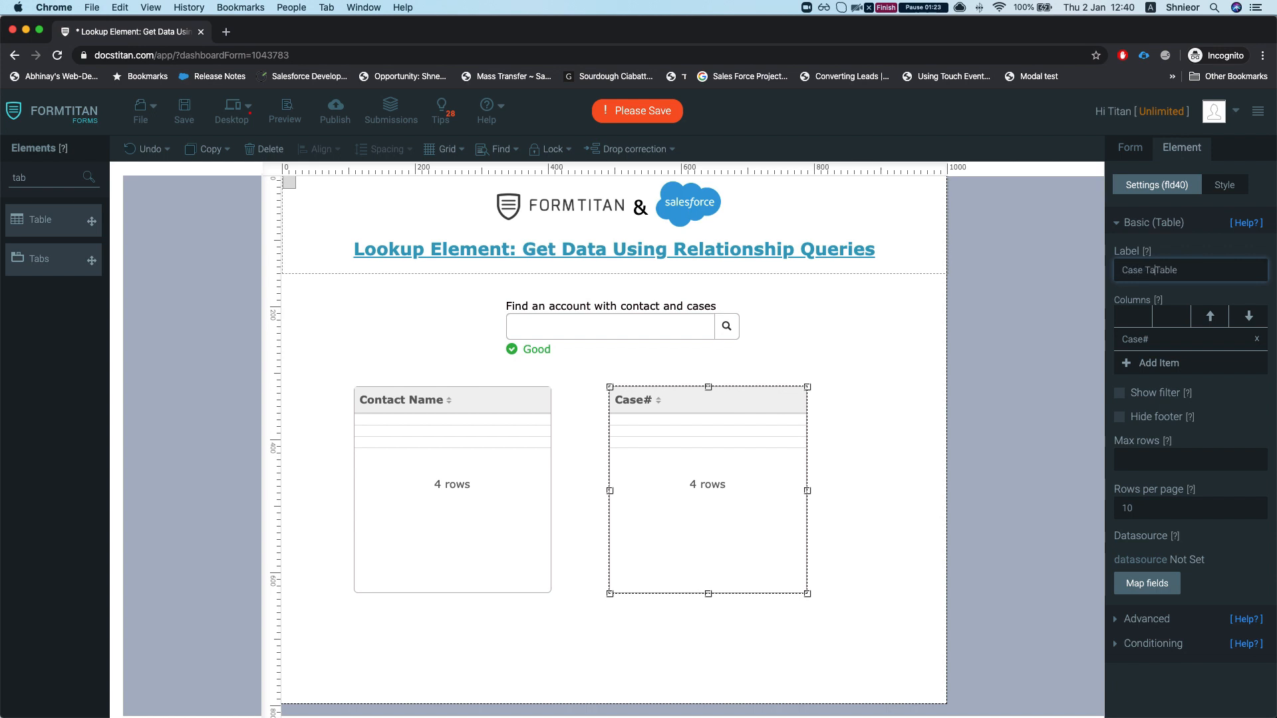
pyautogui.press('BackSpace')
# Step: Label the table with the Contact Name column "Contact Table"
pyautogui.click(439, 465)
pyautogui.click(1127, 271)
pyautogui.write('C')
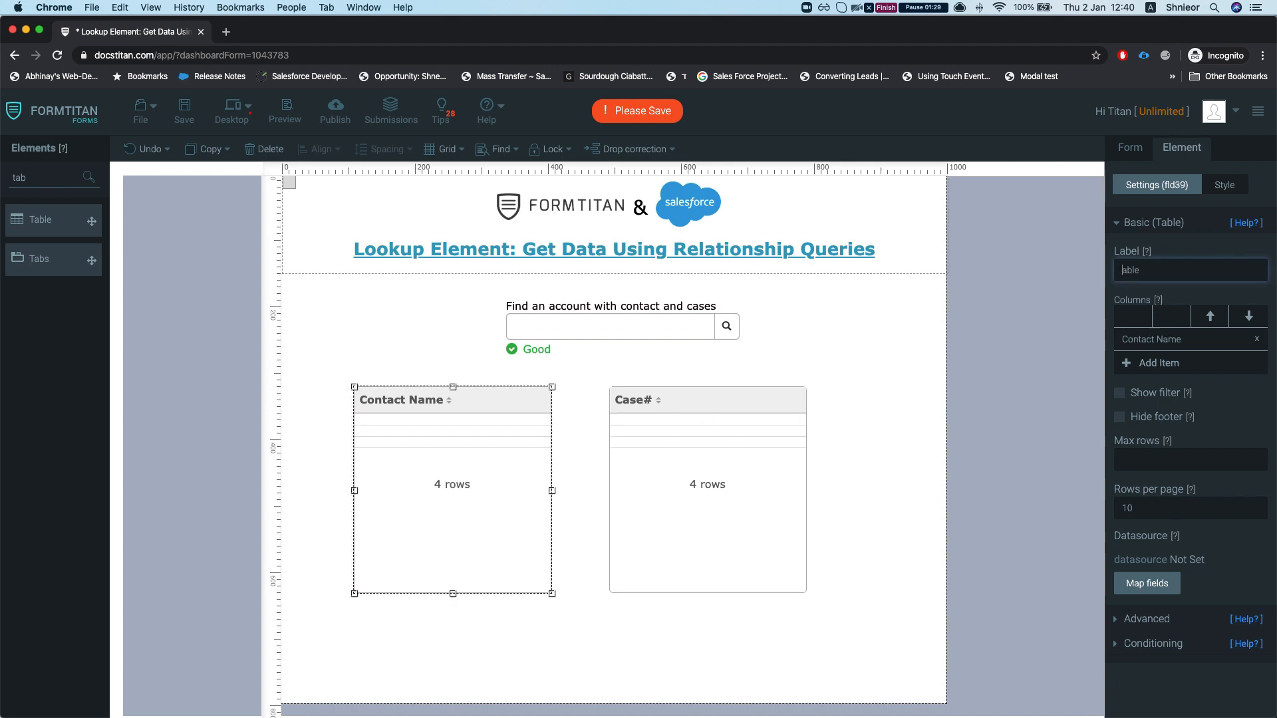
pyautogui.write('ontact T')
# Step: Reposition the lookup element so it sits more centrally above the two tables
pyautogui.moveTo(625, 326); pyautogui.dragTo(600, 323)
pyautogui.click(736, 314)
pyautogui.click(635, 338)
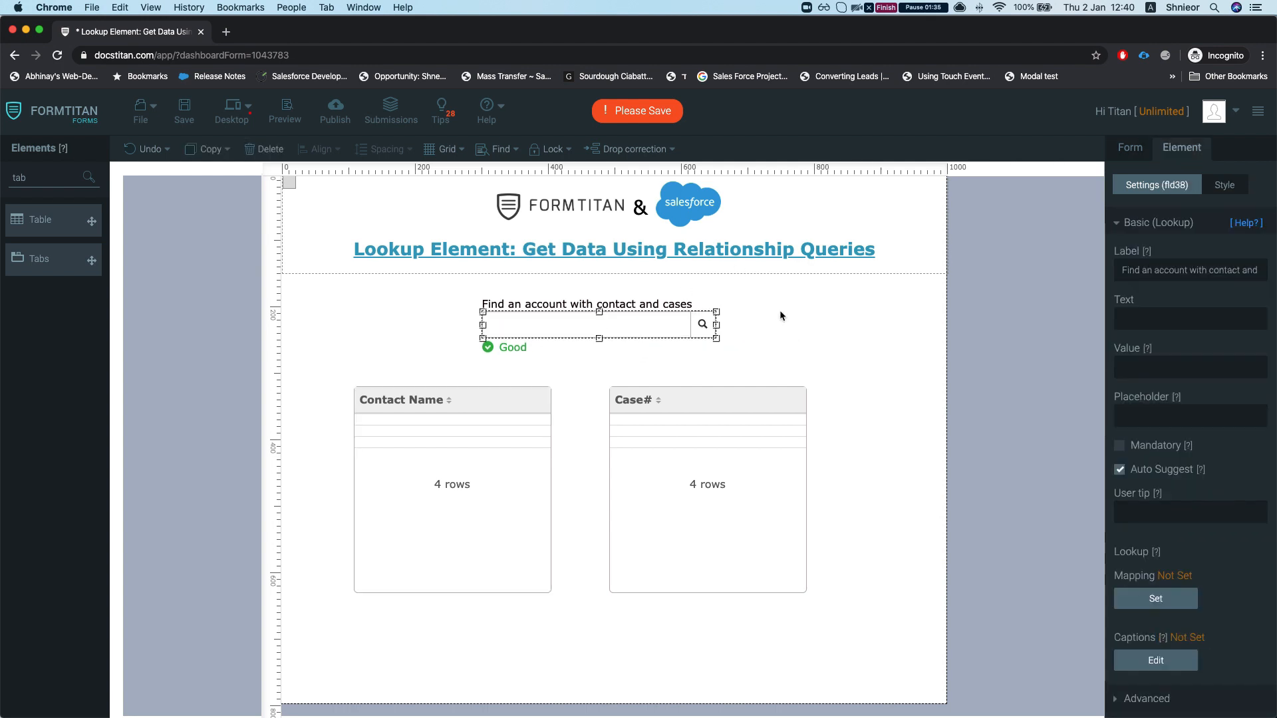
# Step: Configure the lookup's Salesforce integration mapping to use the Account object
pyautogui.click(1160, 599)
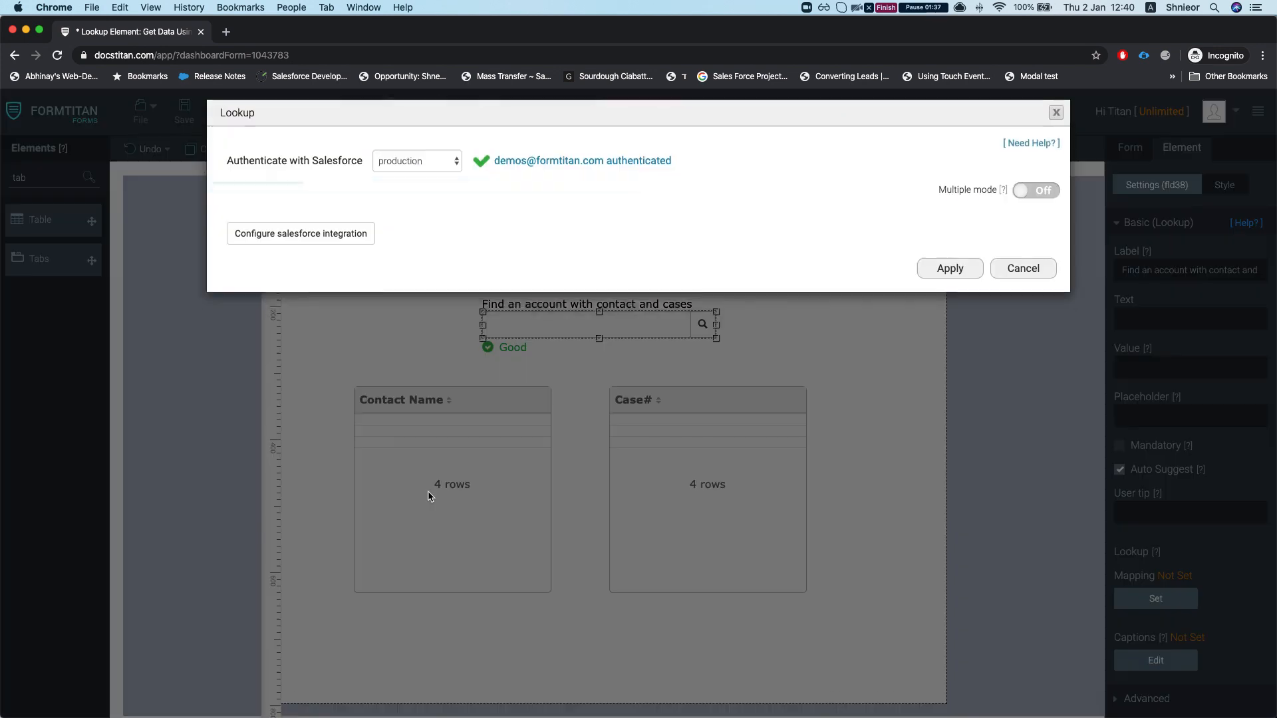
pyautogui.click(326, 249)
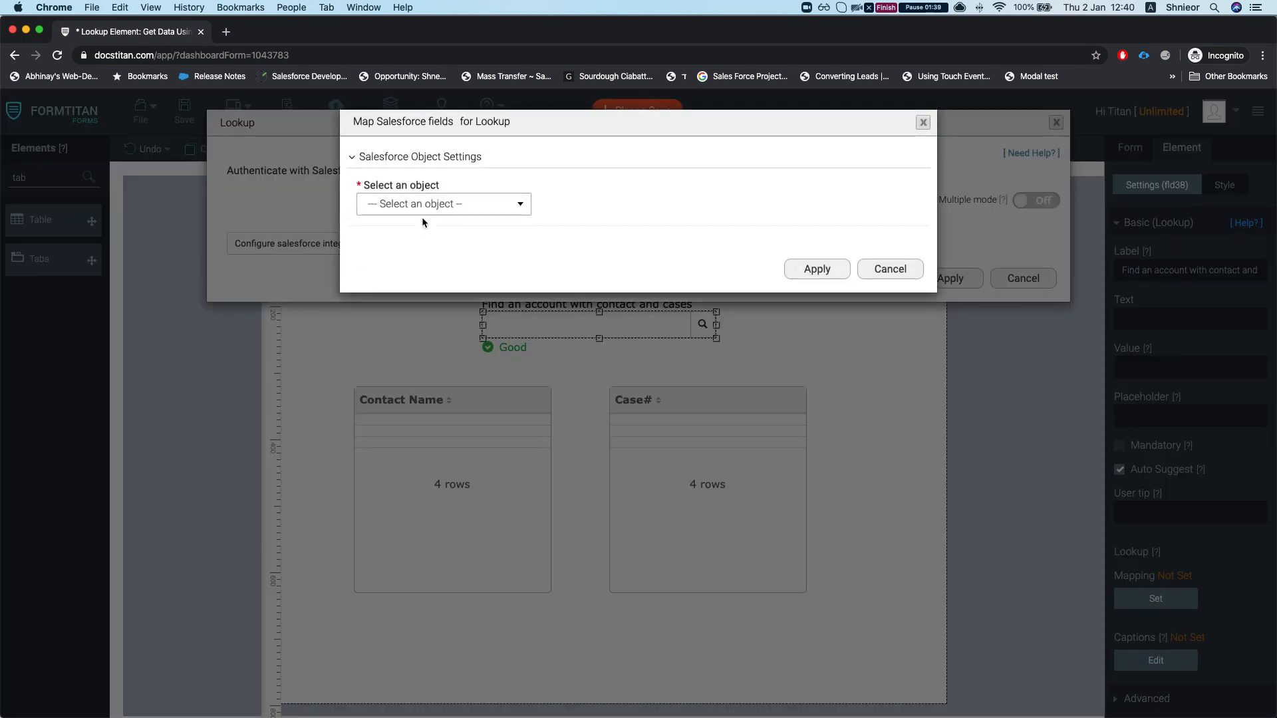
pyautogui.click(420, 208)
pyautogui.write('acc')
pyautogui.click(400, 267)
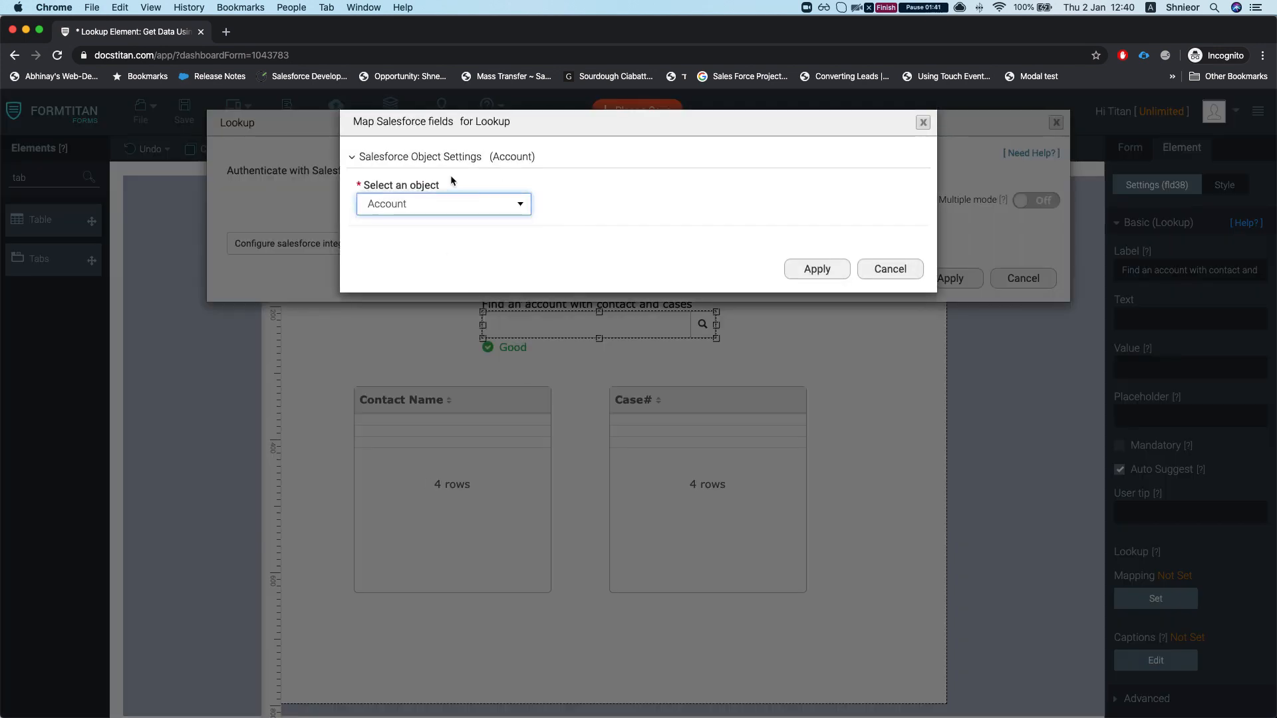
# Step: Set the Account mapping's condition to Account ID IN, with From object as the value source
pyautogui.click(404, 242)
pyautogui.click(422, 308)
pyautogui.click(395, 172)
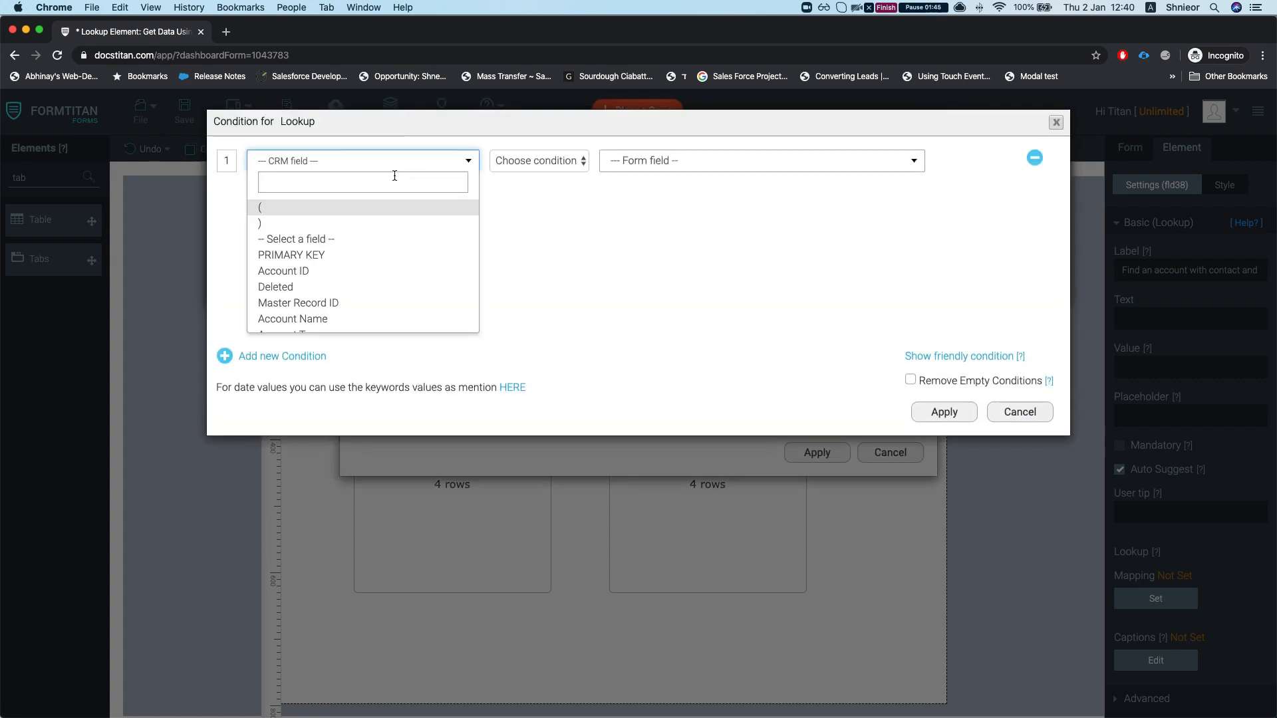
pyautogui.click(327, 273)
pyautogui.click(535, 160)
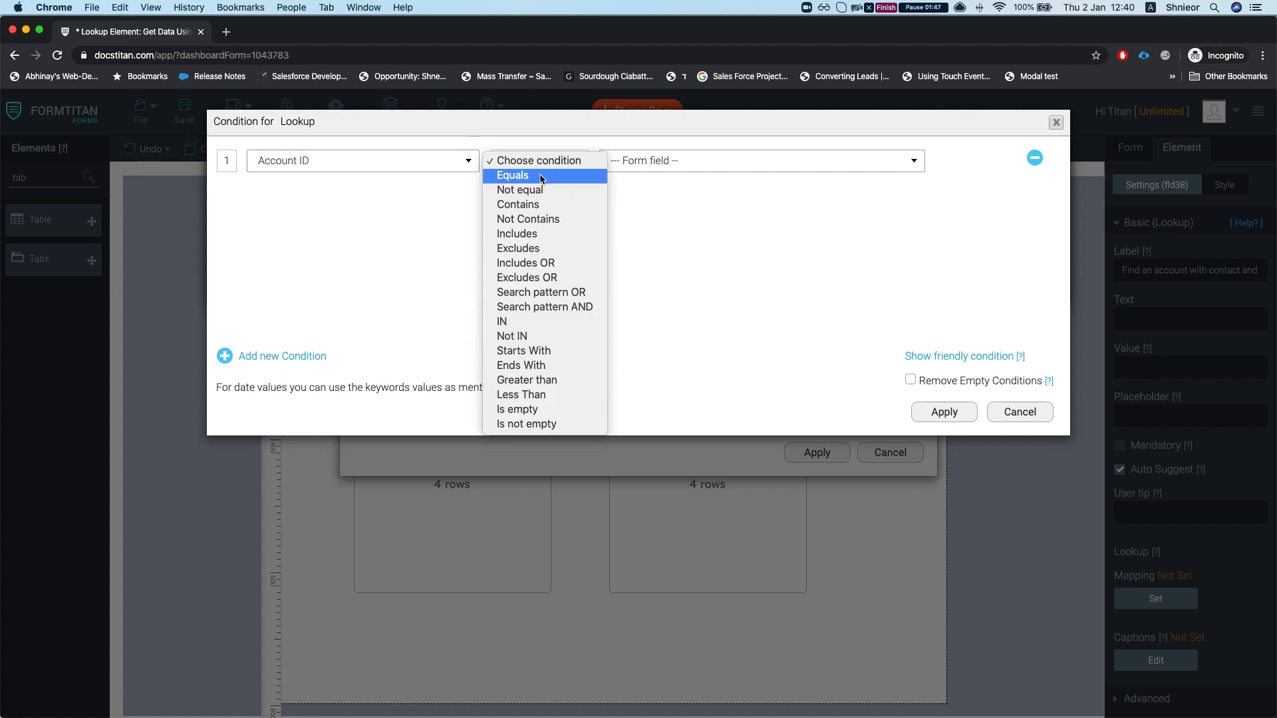
pyautogui.click(512, 321)
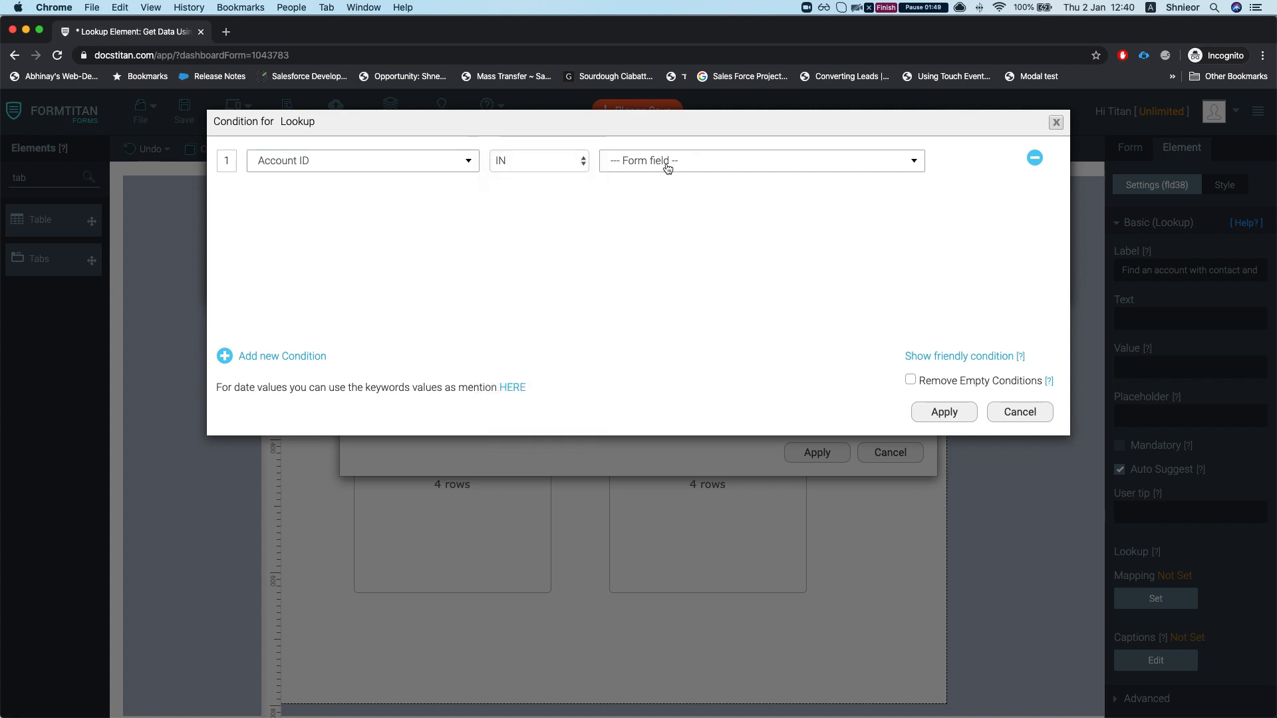
pyautogui.click(668, 172)
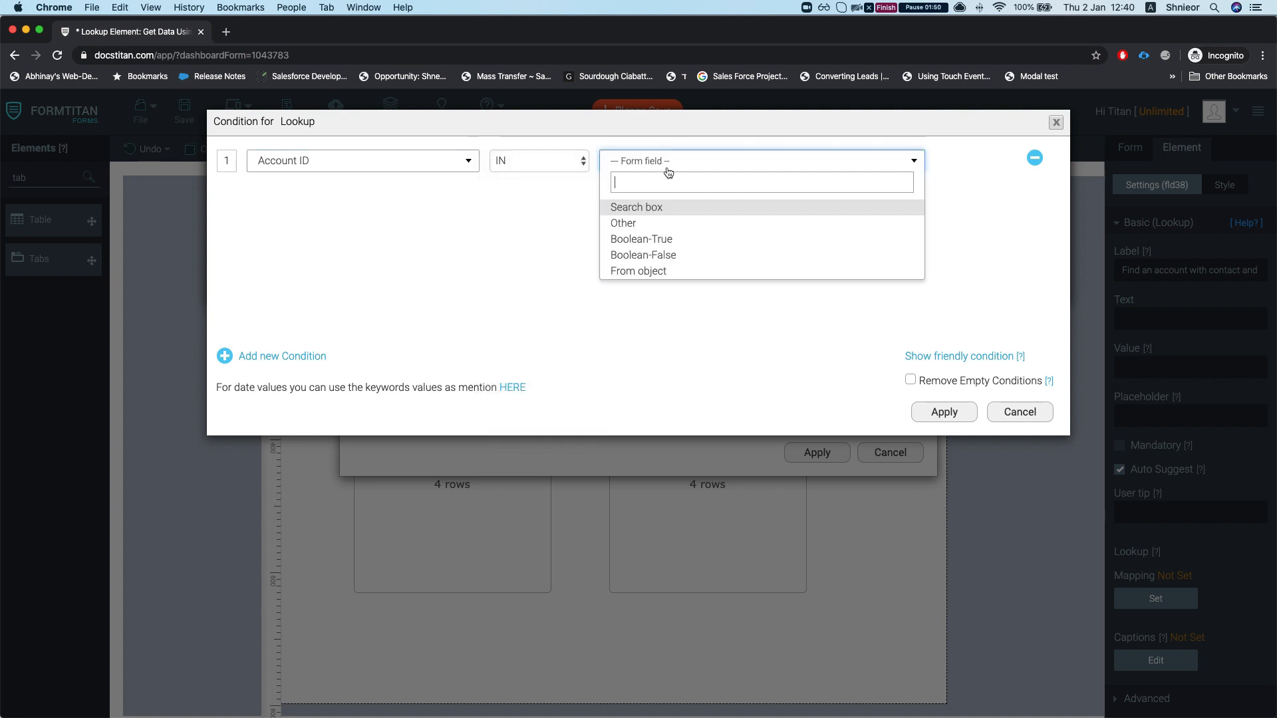
pyautogui.click(641, 278)
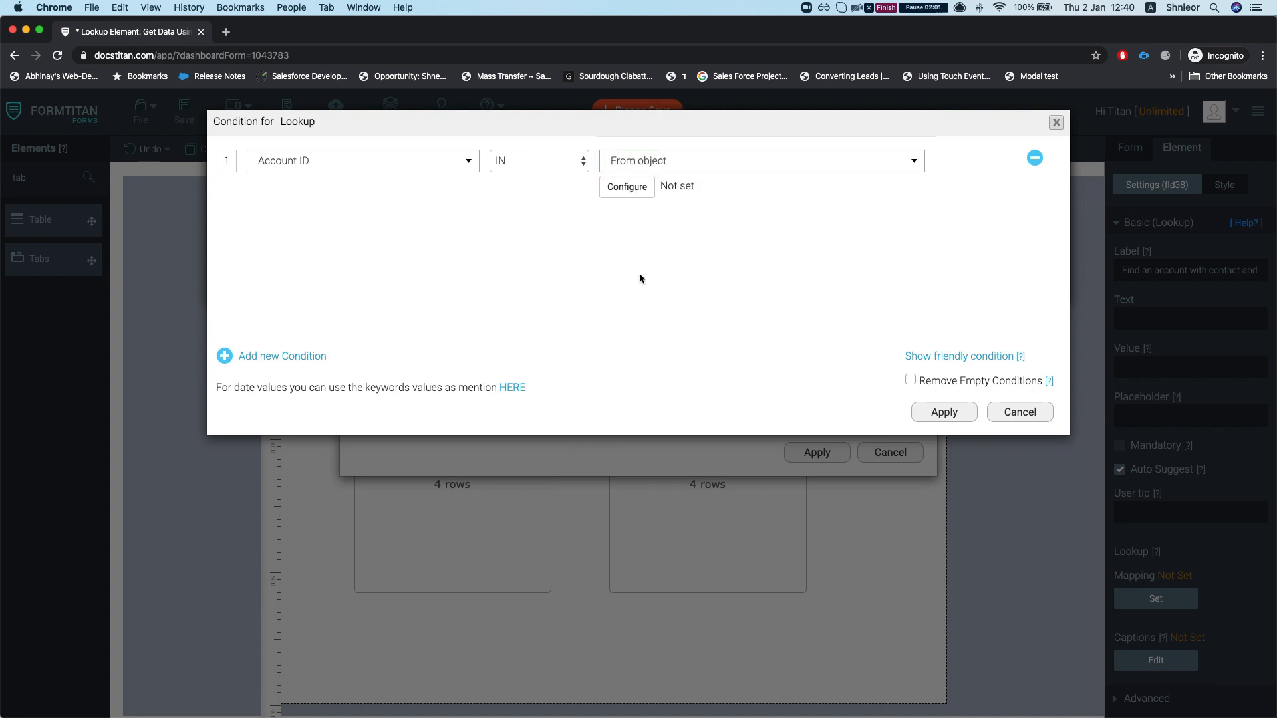
# Step: Configure the condition's From object source to use the Contact object
pyautogui.click(636, 194)
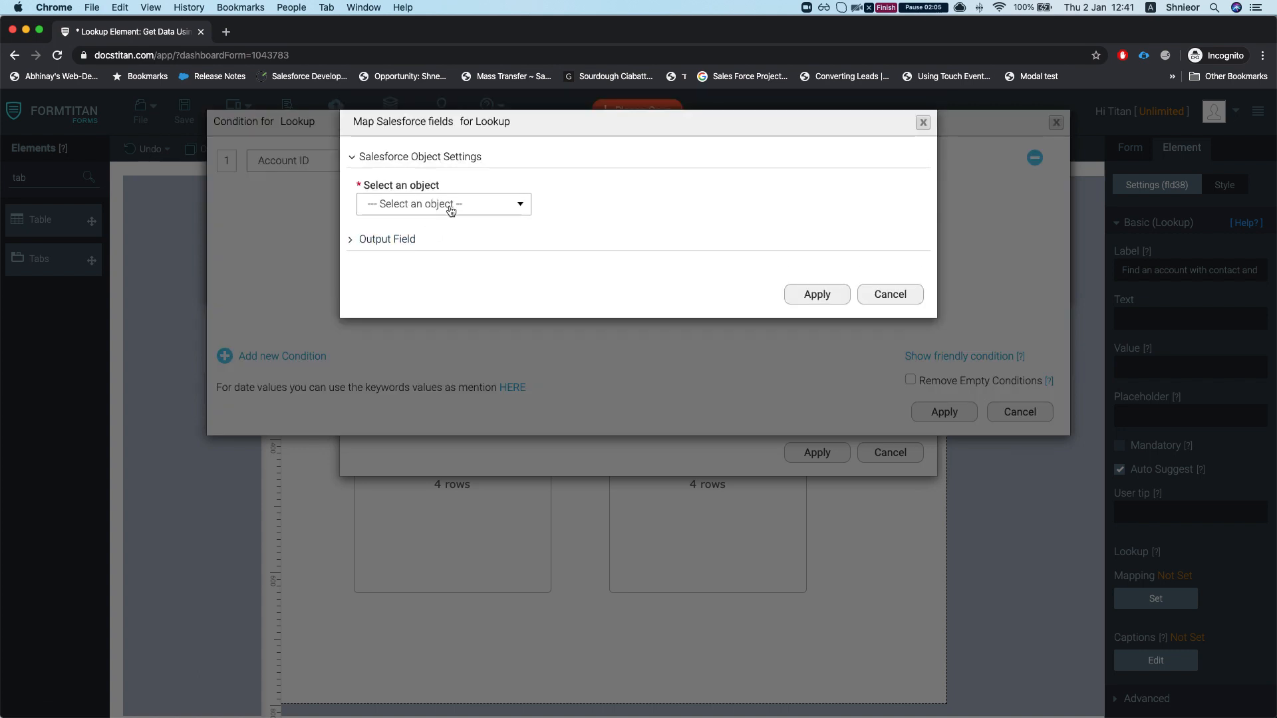
pyautogui.click(454, 212)
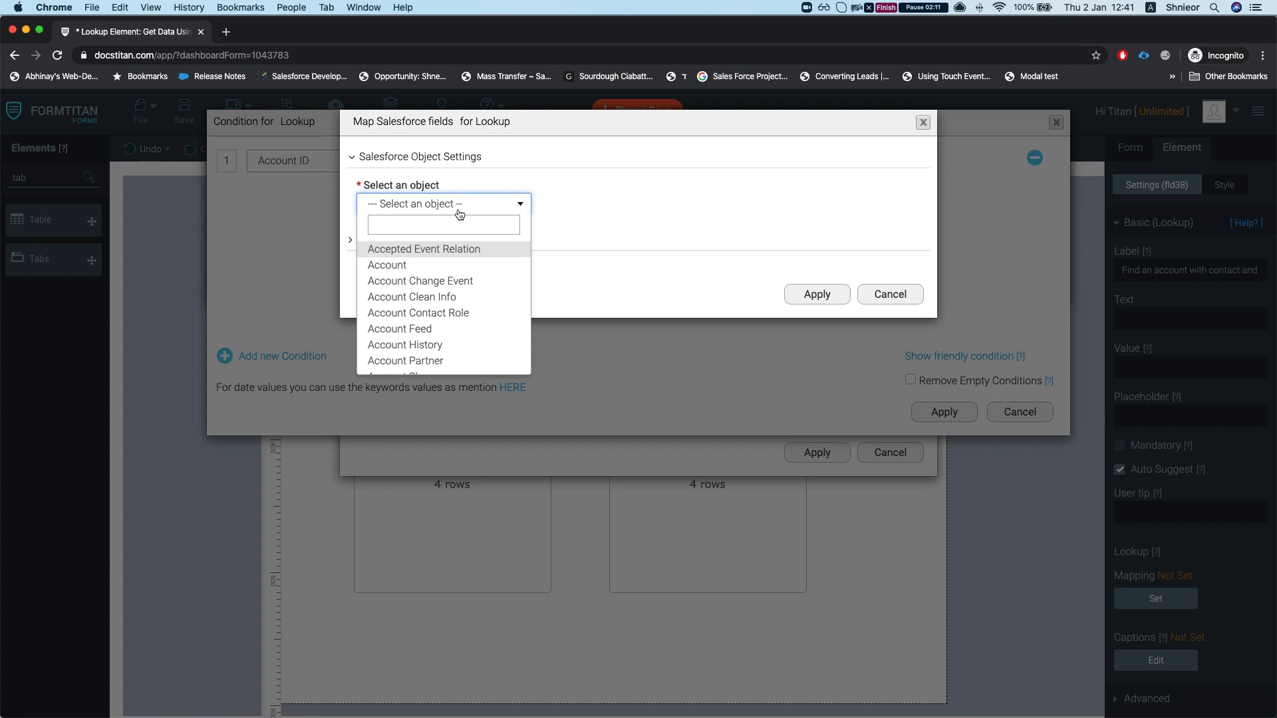
pyautogui.write('comnta')
pyautogui.press('BackSpace')
pyautogui.press('BackSpace')
pyautogui.press('BackSpace')
pyautogui.press('BackSpace')
pyautogui.write('n')
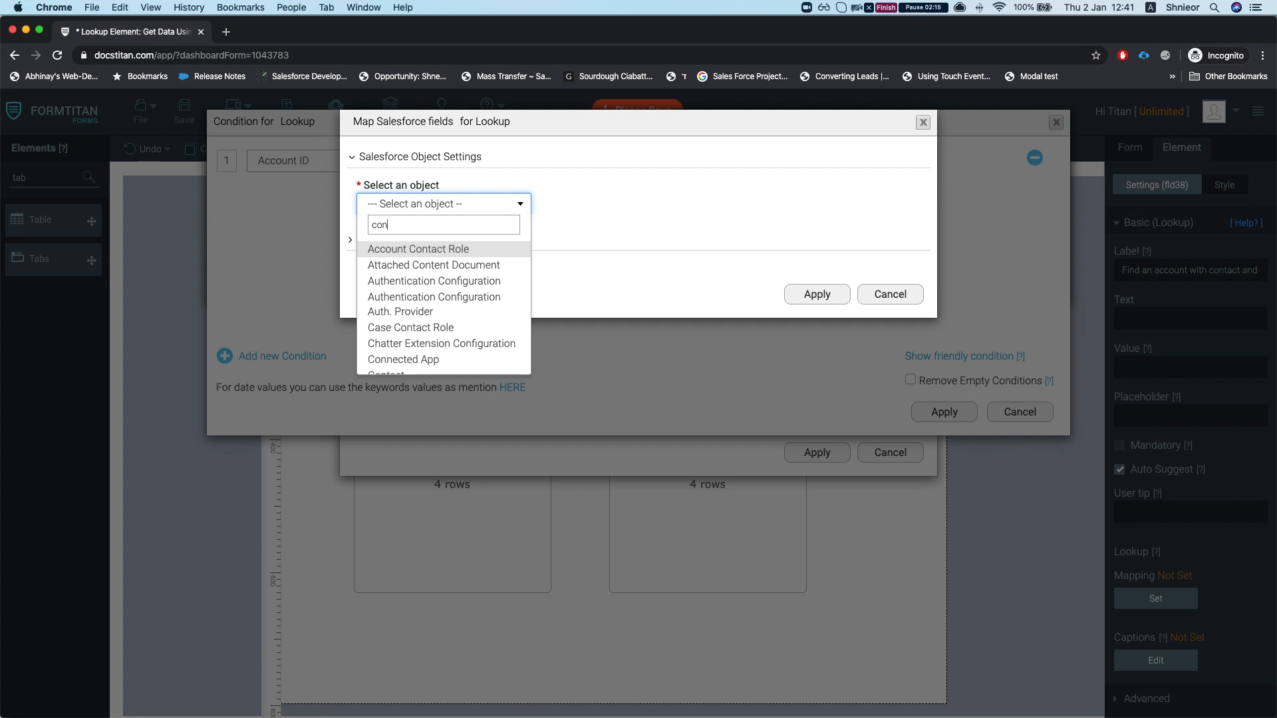
pyautogui.write('ta')
pyautogui.press('Down')
pyautogui.press('Down')
pyautogui.press('Return')
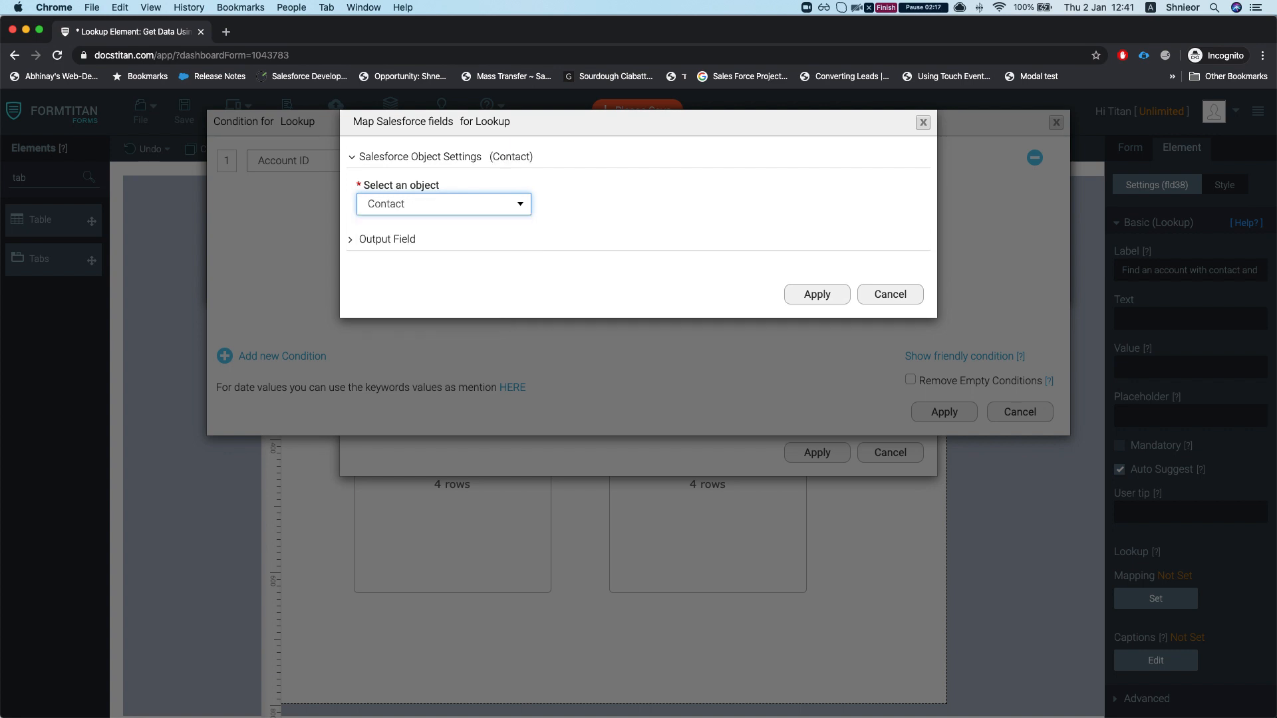
# Step: Restrict the Contact source with the condition Account ID Is not empty and apply it
pyautogui.click(414, 244)
pyautogui.click(447, 314)
pyautogui.click(353, 161)
pyautogui.write('acc')
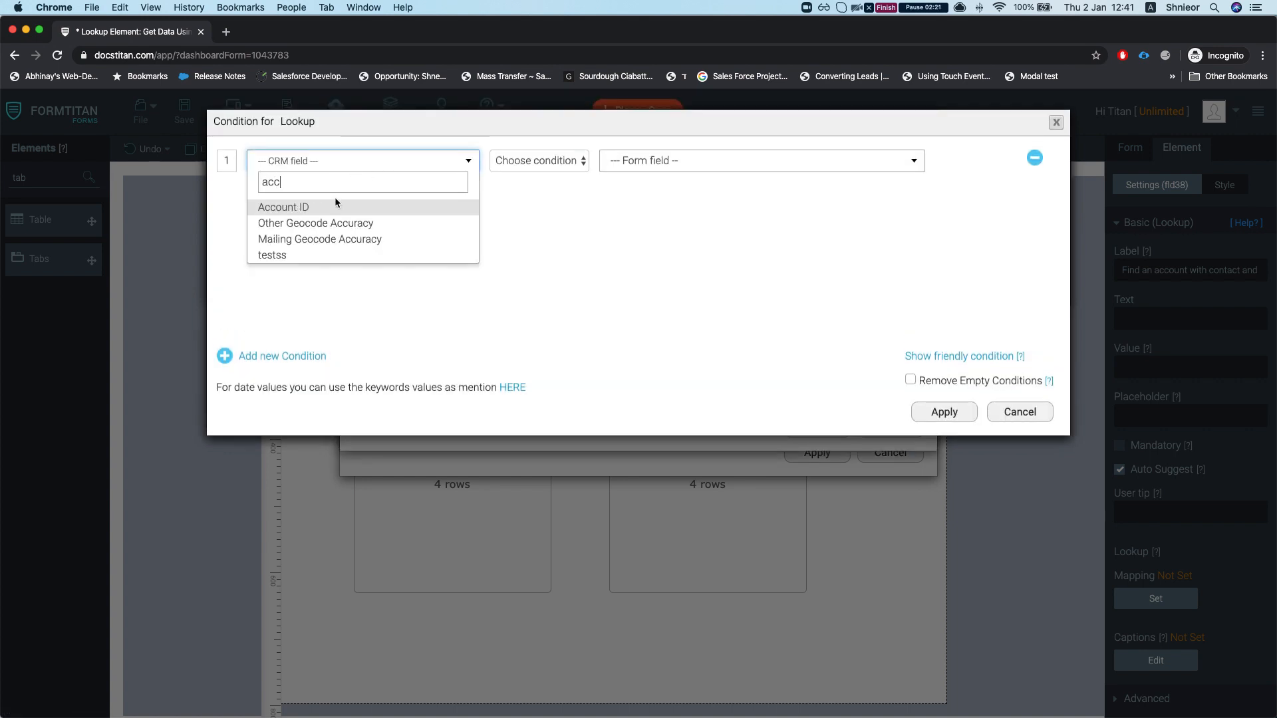
pyautogui.click(334, 197)
pyautogui.click(529, 162)
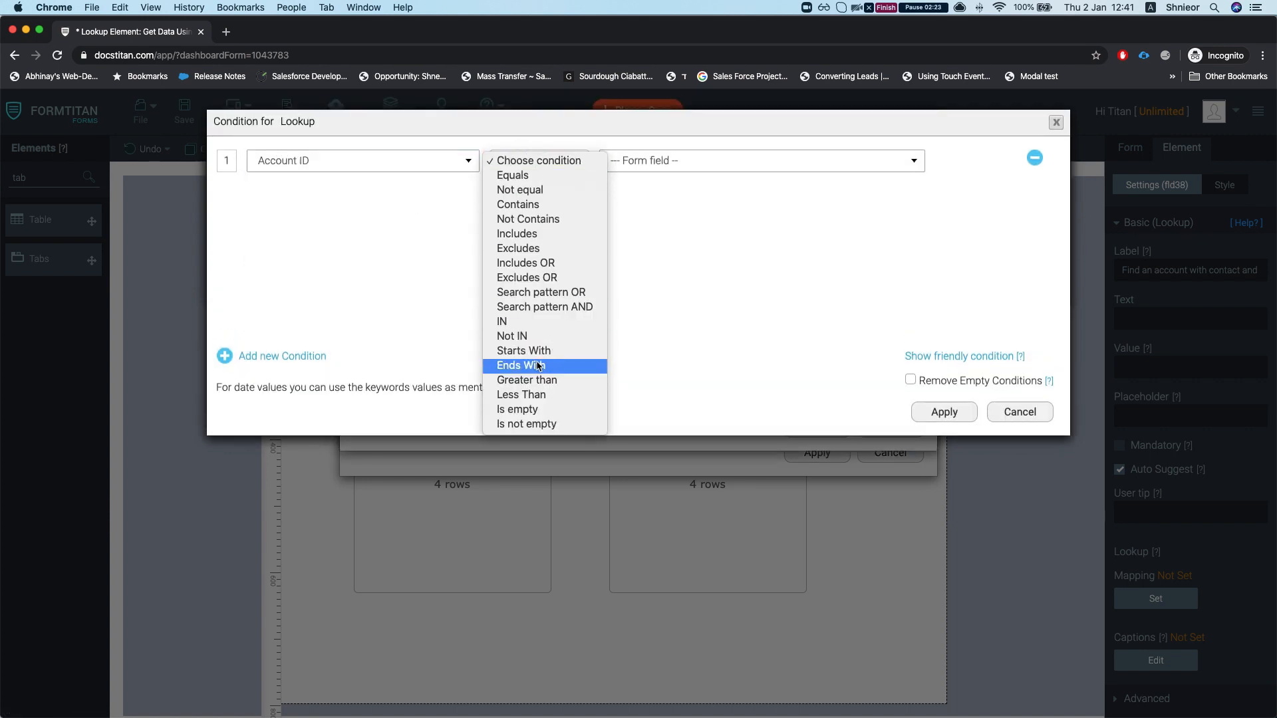
pyautogui.click(559, 424)
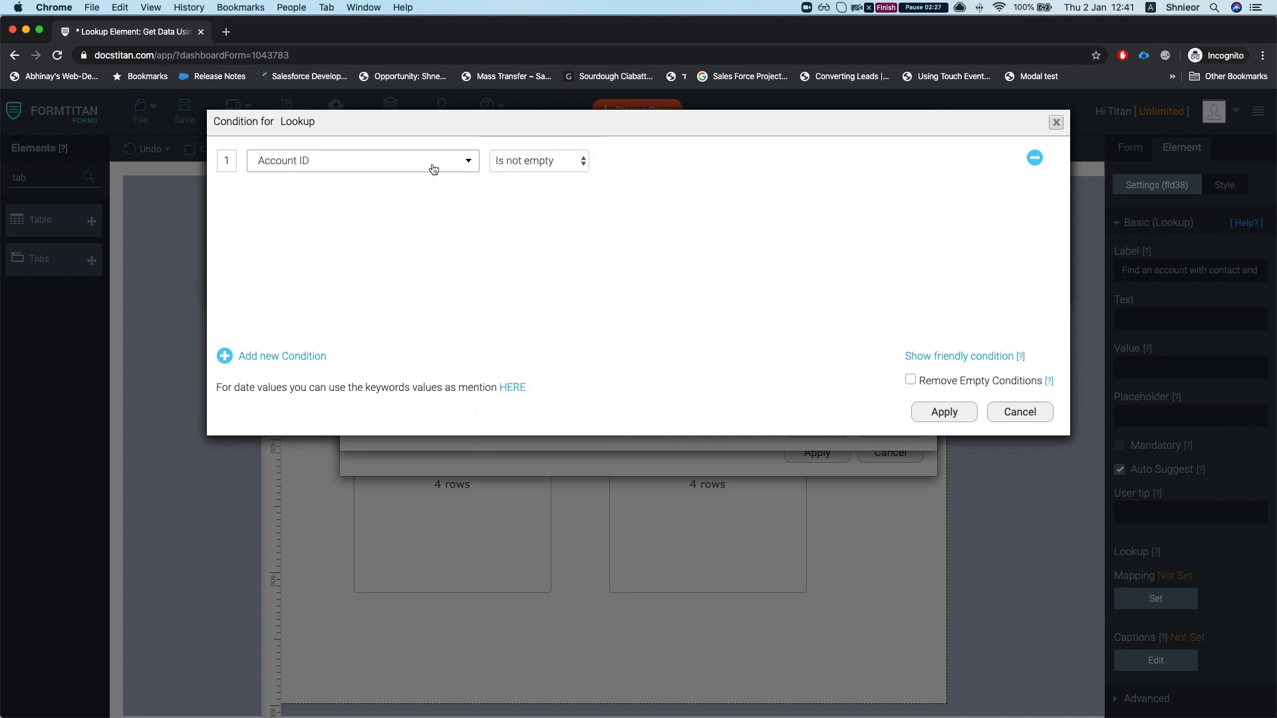
pyautogui.click(949, 419)
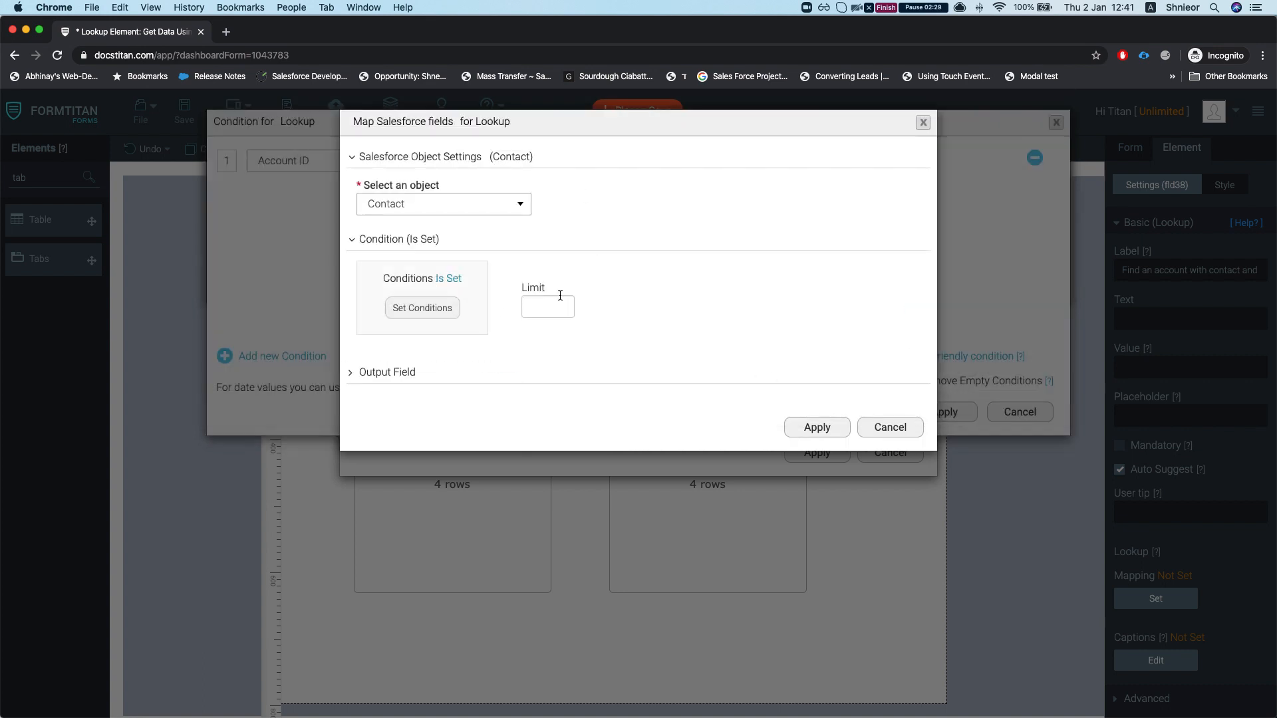
# Step: Set the Contact source's output field to Account ID and apply the source configuration
pyautogui.click(389, 371)
pyautogui.click(431, 420)
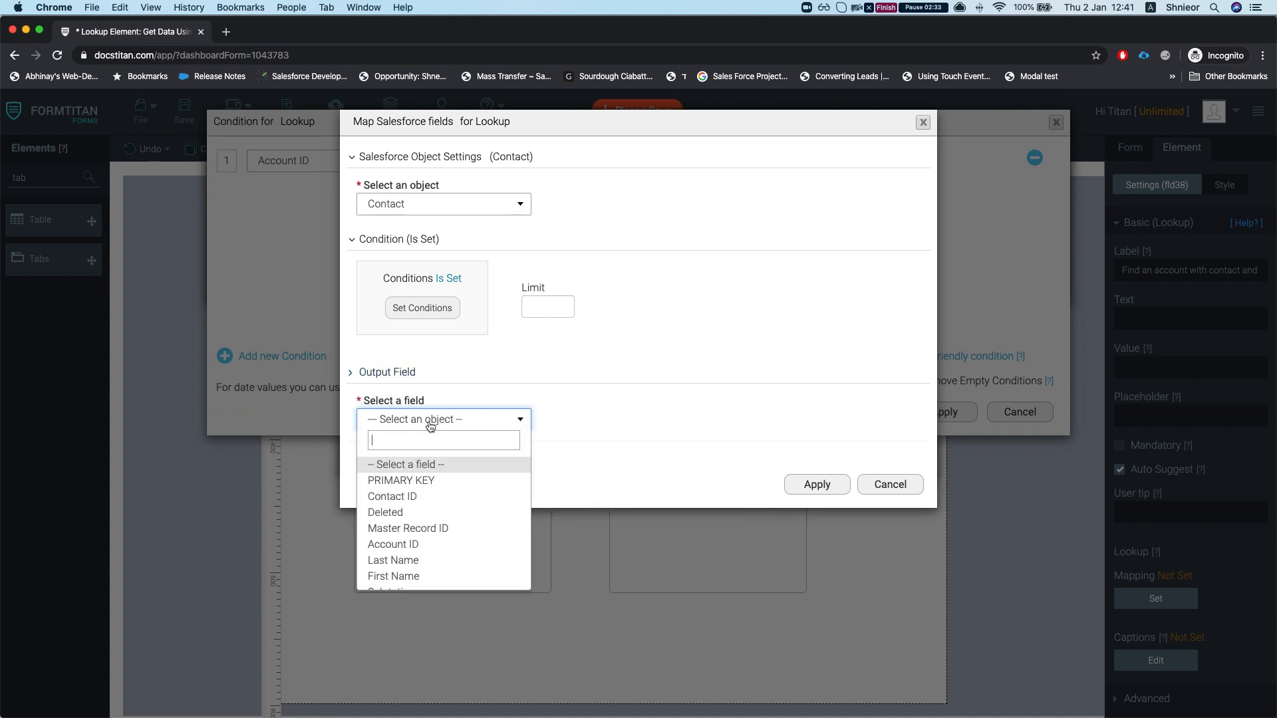
pyautogui.write('aacc')
pyautogui.press('BackSpace')
pyautogui.press('BackSpace')
pyautogui.press('BackSpace')
pyautogui.write('cc')
pyautogui.click(426, 465)
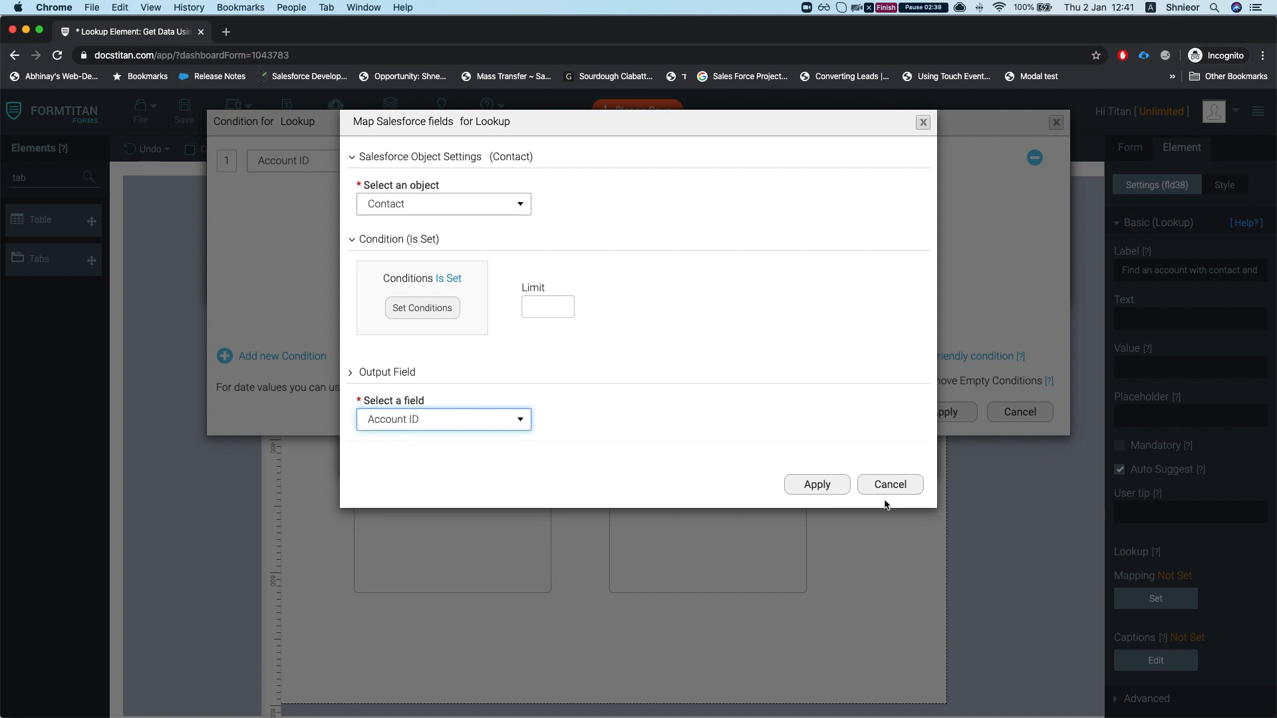
pyautogui.click(816, 484)
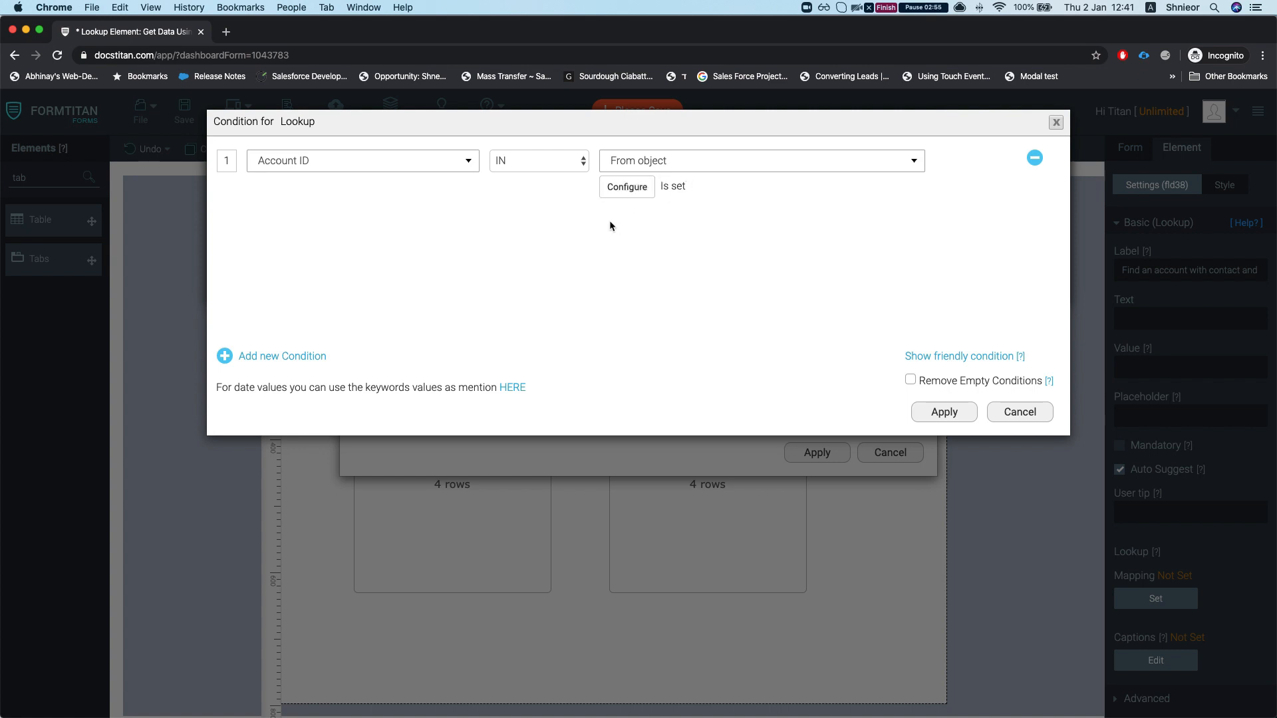
# Step: Add a second lookup condition joined with And, using Account ID with the IN operator
pyautogui.click(278, 356)
pyautogui.click(997, 163)
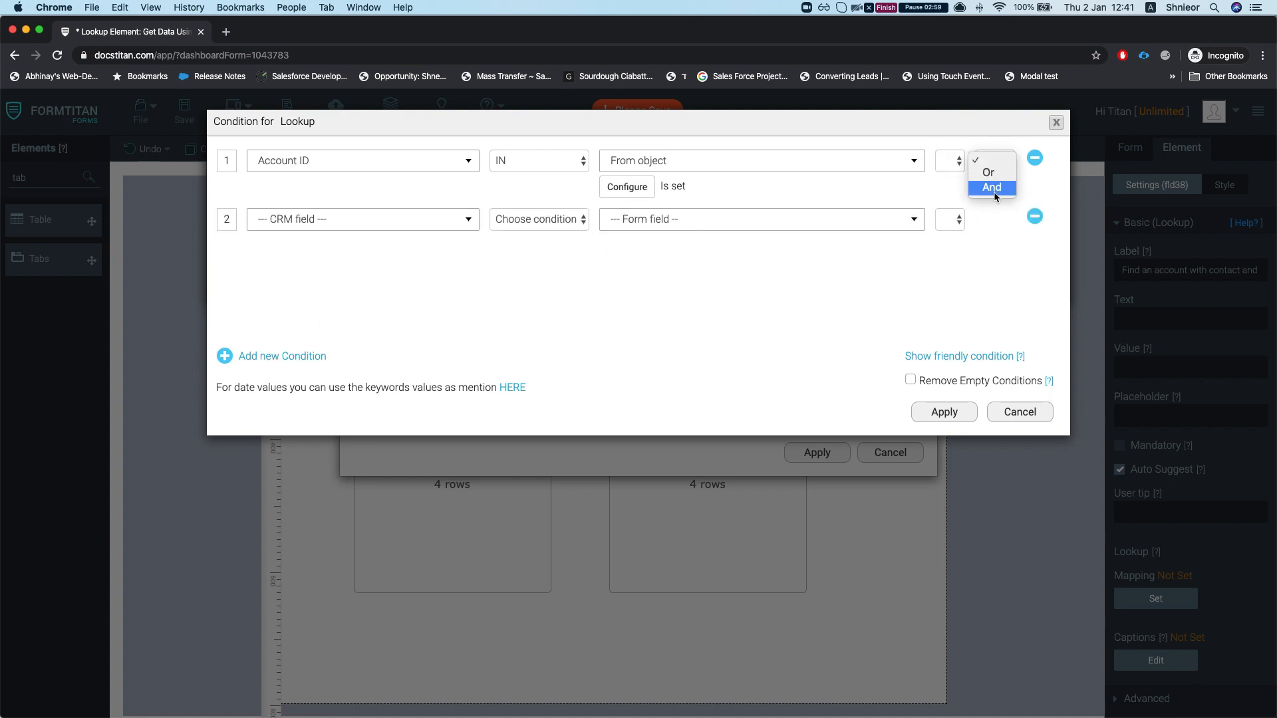
pyautogui.click(988, 188)
pyautogui.click(340, 227)
pyautogui.write('acc')
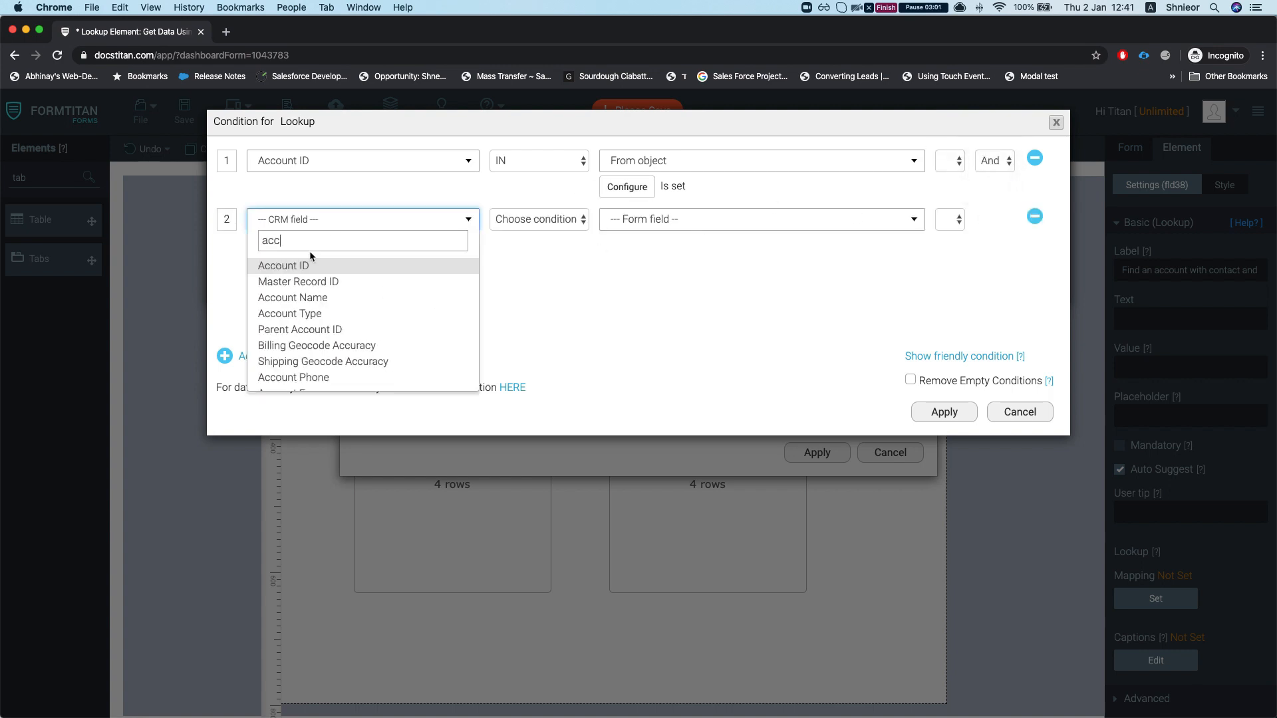
pyautogui.click(309, 266)
pyautogui.click(525, 226)
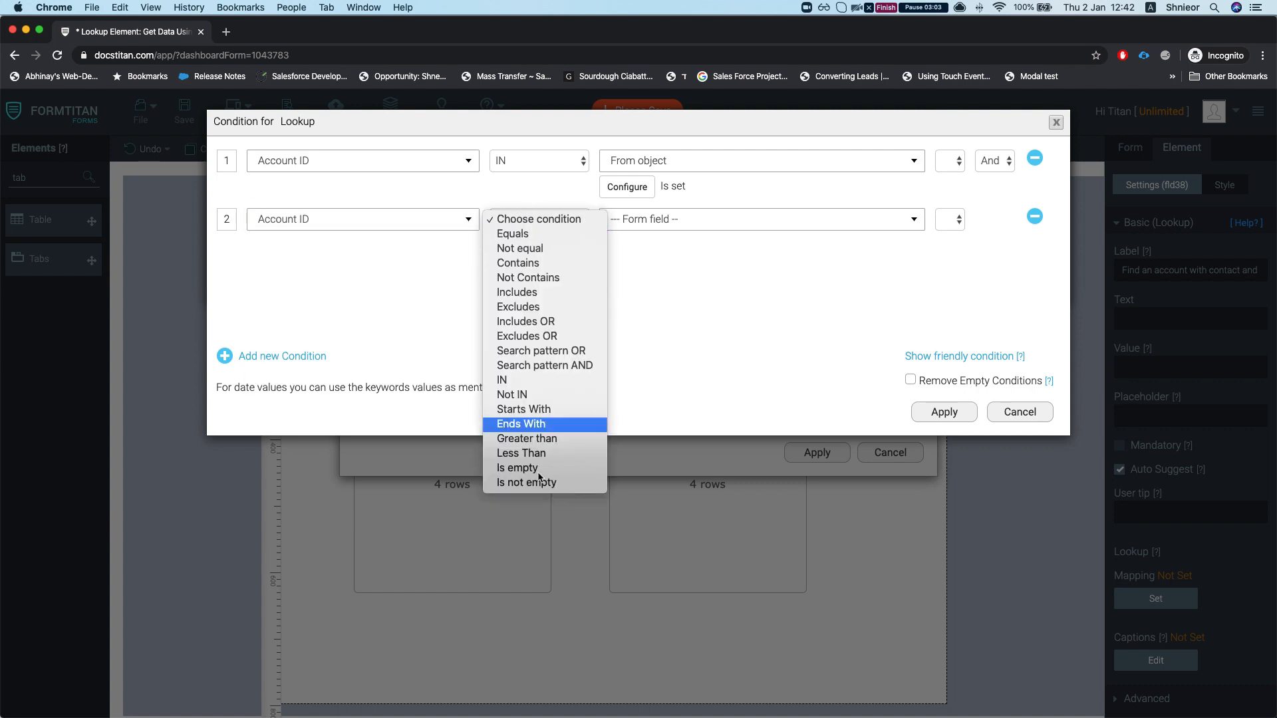
pyautogui.click(645, 275)
# Step: Set the second condition's value source to From object
pyautogui.click(655, 225)
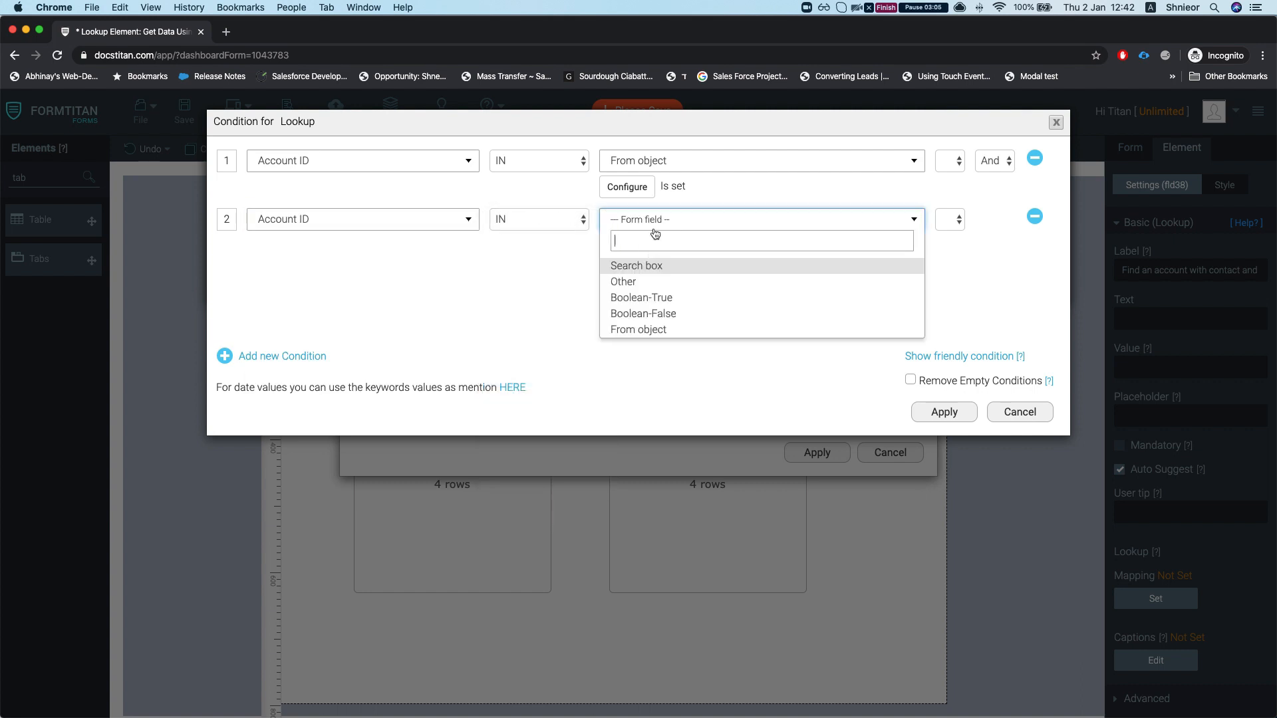
pyautogui.write('case')
pyautogui.press('BackSpace')
pyautogui.press('BackSpace')
pyautogui.press('BackSpace')
pyautogui.press('BackSpace')
pyautogui.write('frio')
pyautogui.press('BackSpace')
pyautogui.click(628, 267)
# Step: Configure the second condition's From object source to use the Case object
pyautogui.click(632, 247)
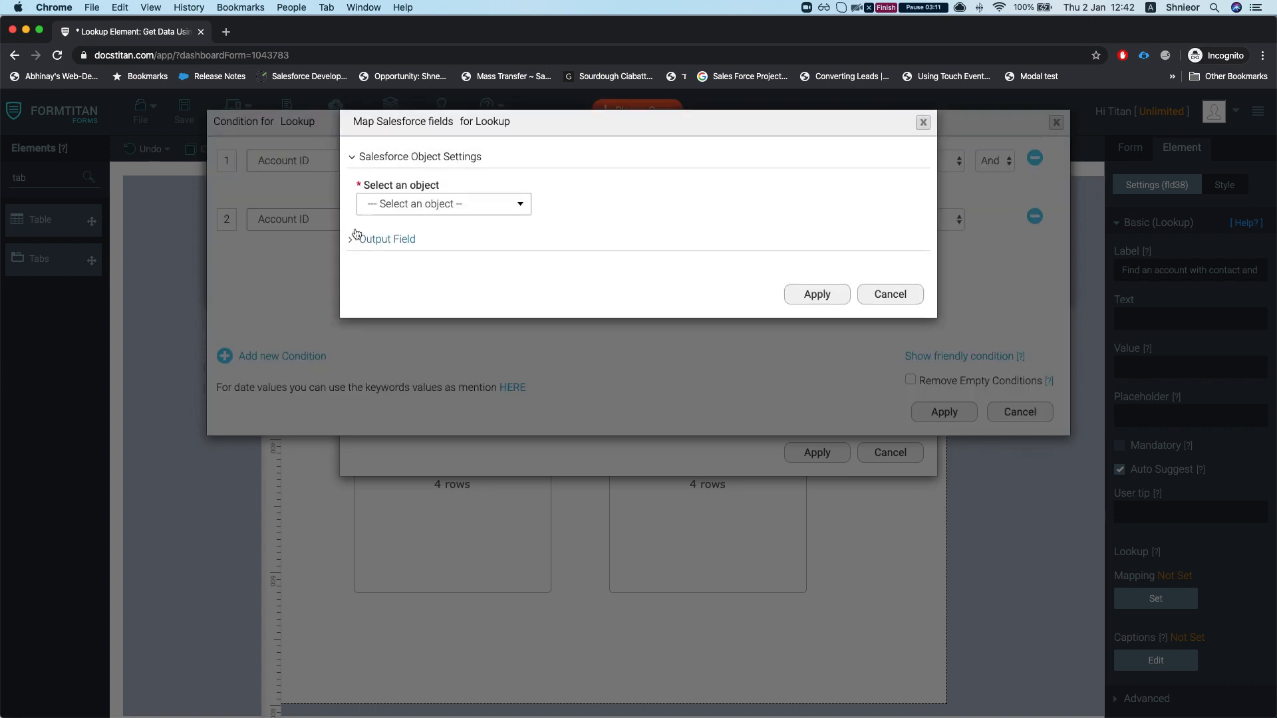
pyautogui.click(414, 203)
pyautogui.write('case')
pyautogui.click(397, 249)
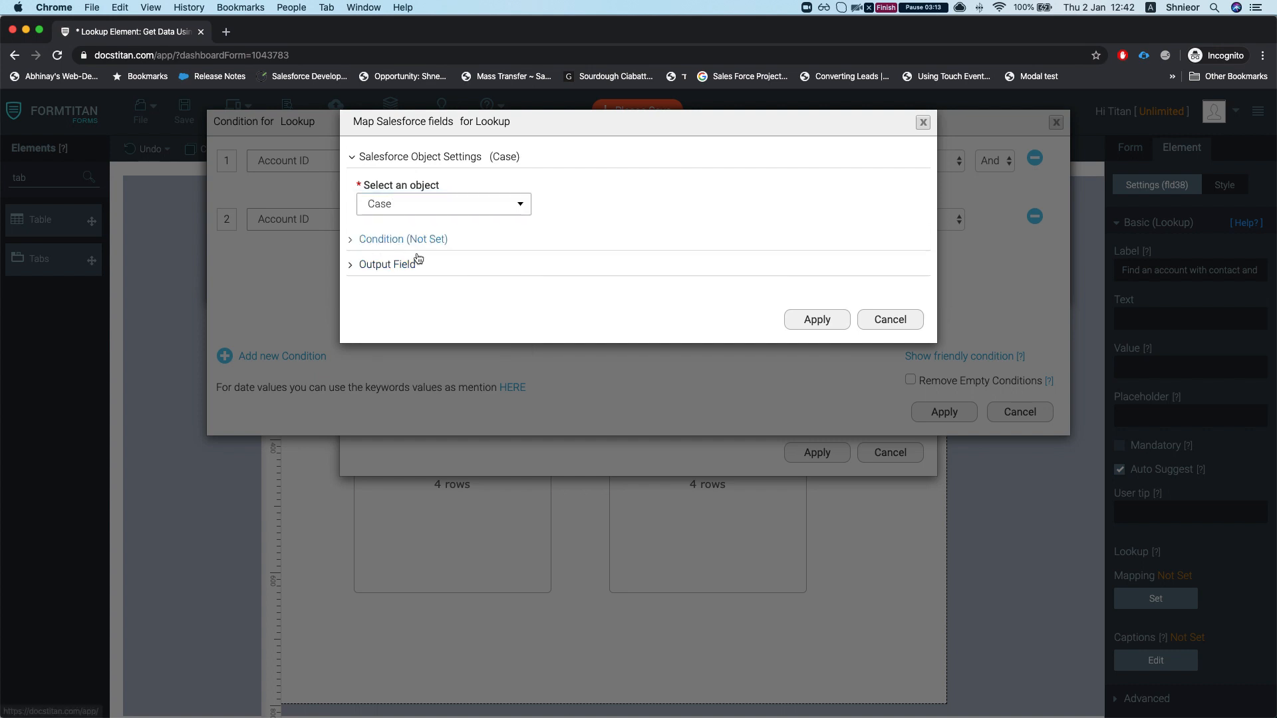
# Step: Restrict the Case source with the condition Account ID Is not empty and apply it
pyautogui.click(402, 241)
pyautogui.click(414, 308)
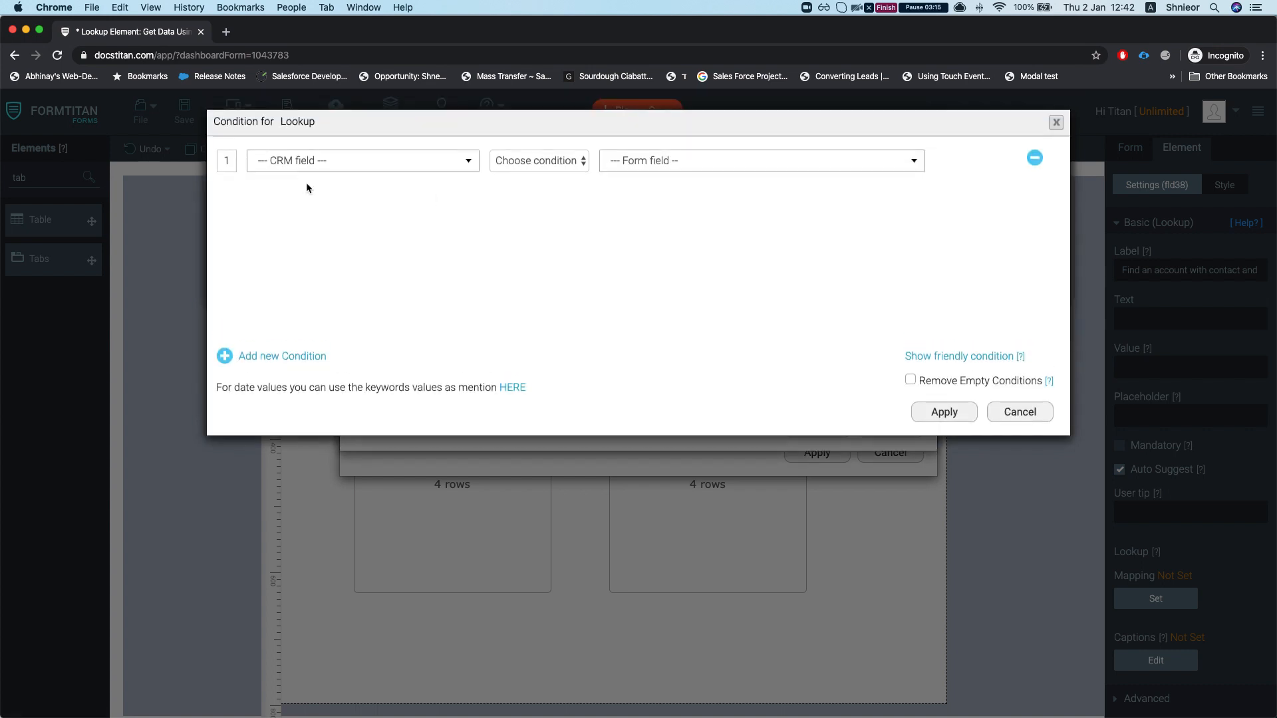
pyautogui.click(297, 161)
pyautogui.write('cc')
pyautogui.click(300, 207)
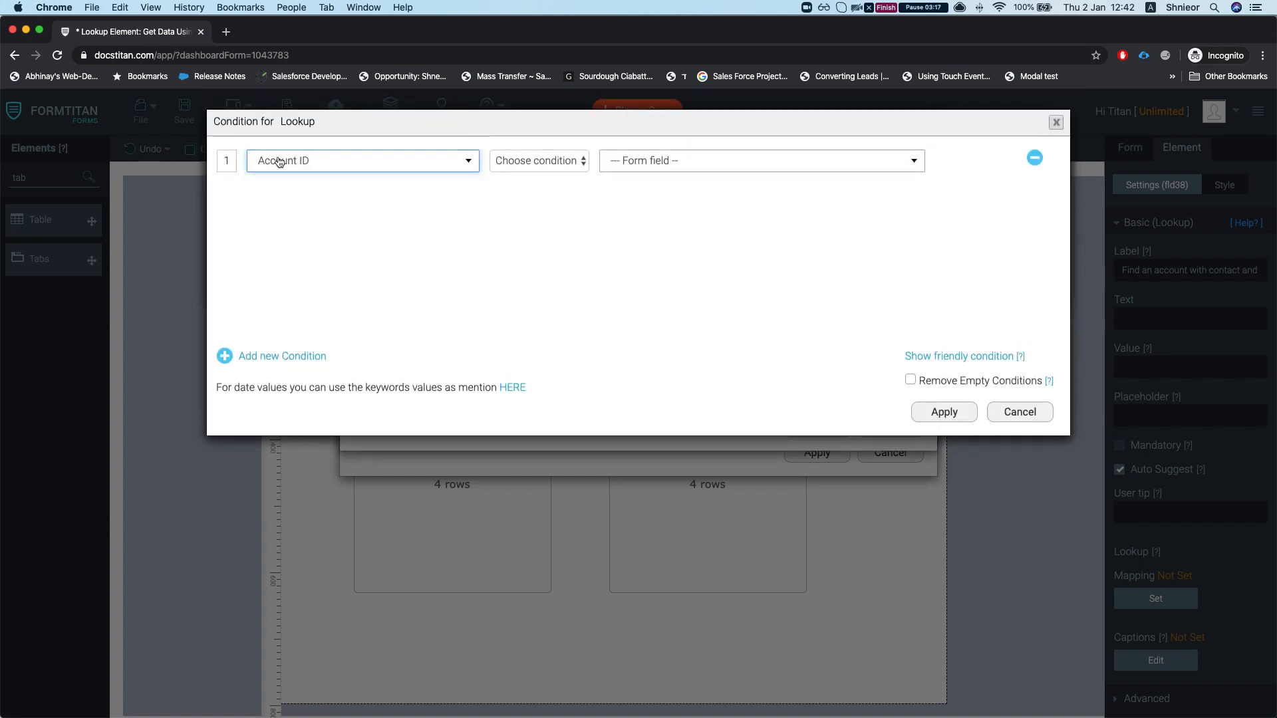
pyautogui.click(585, 162)
pyautogui.click(570, 424)
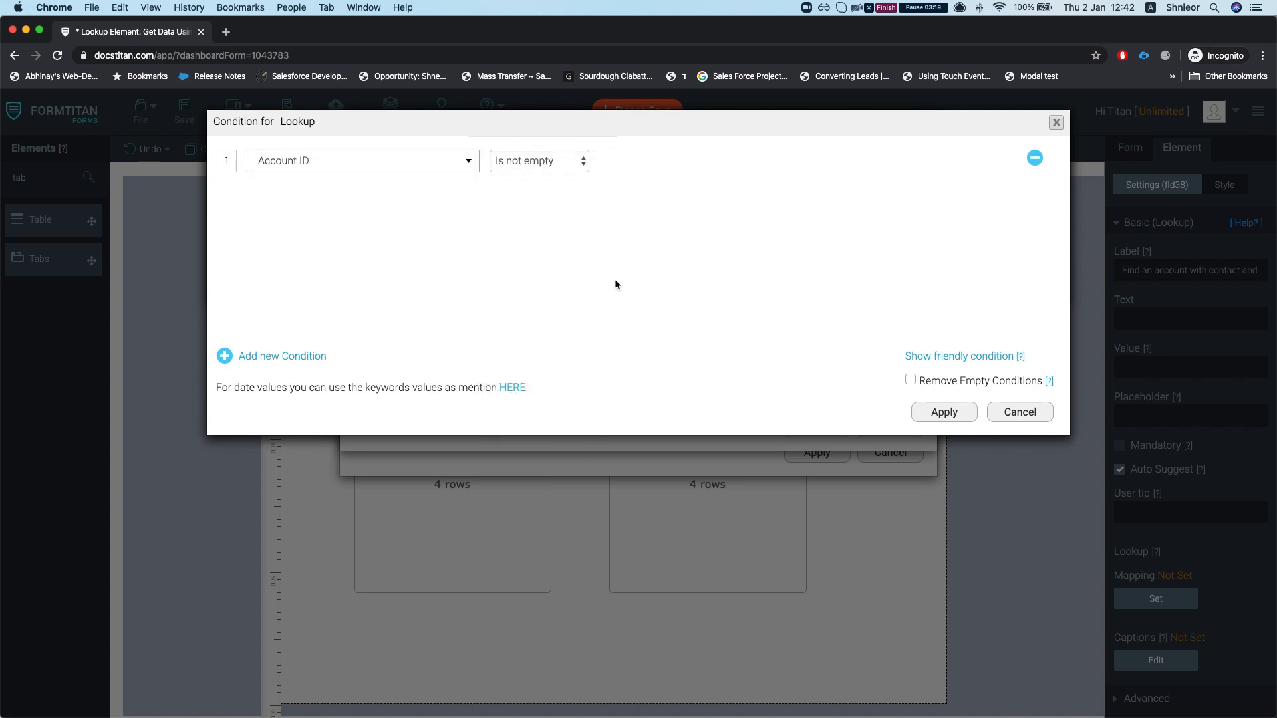
pyautogui.click(944, 412)
# Step: Set the Case source's output field to Account ID and apply the source configuration
pyautogui.click(665, 353)
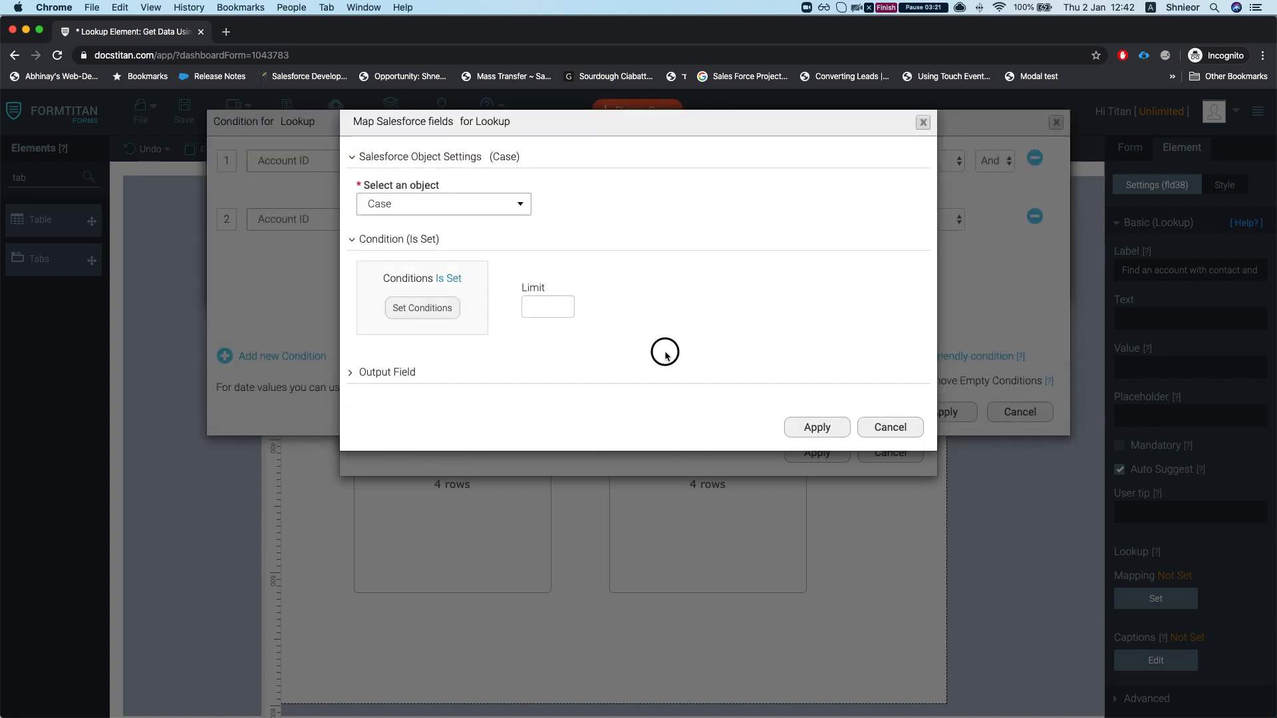
pyautogui.click(412, 376)
pyautogui.click(396, 420)
pyautogui.write('acc')
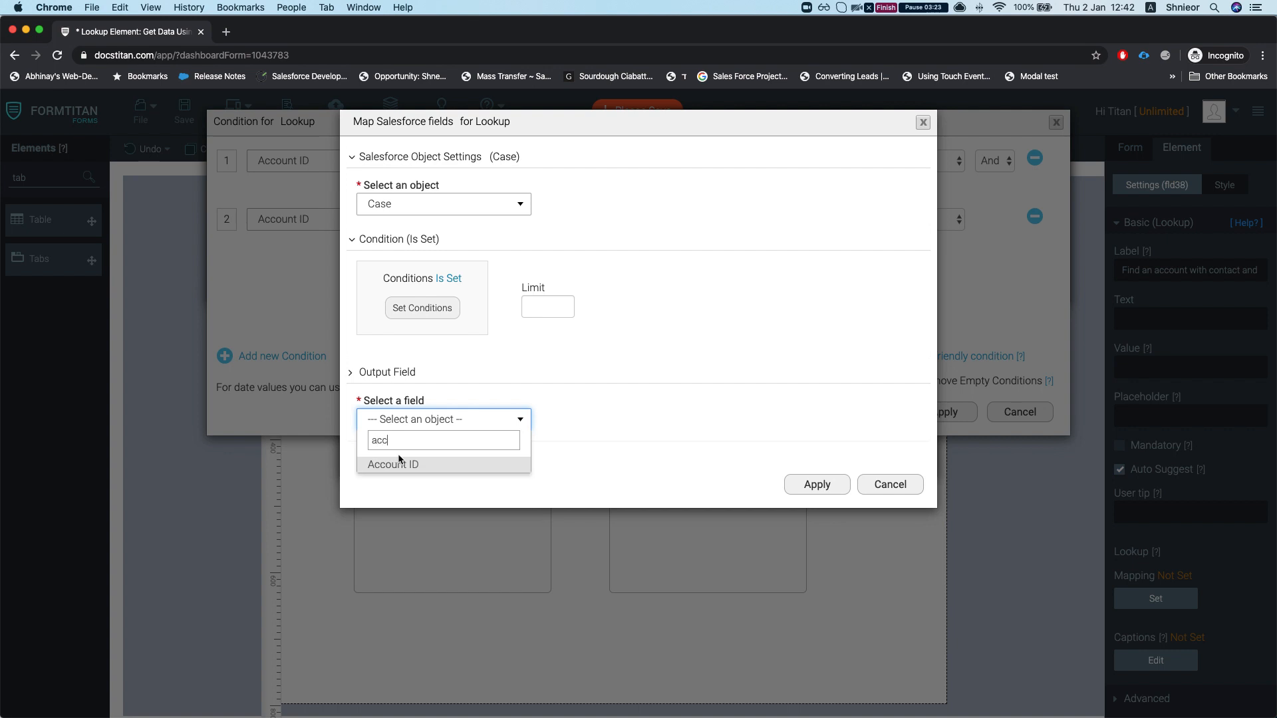
pyautogui.click(395, 464)
pyautogui.click(816, 486)
# Step: Apply the lookup's conditions, Account mapping and lookup settings, and save the form
pyautogui.click(943, 411)
pyautogui.click(817, 452)
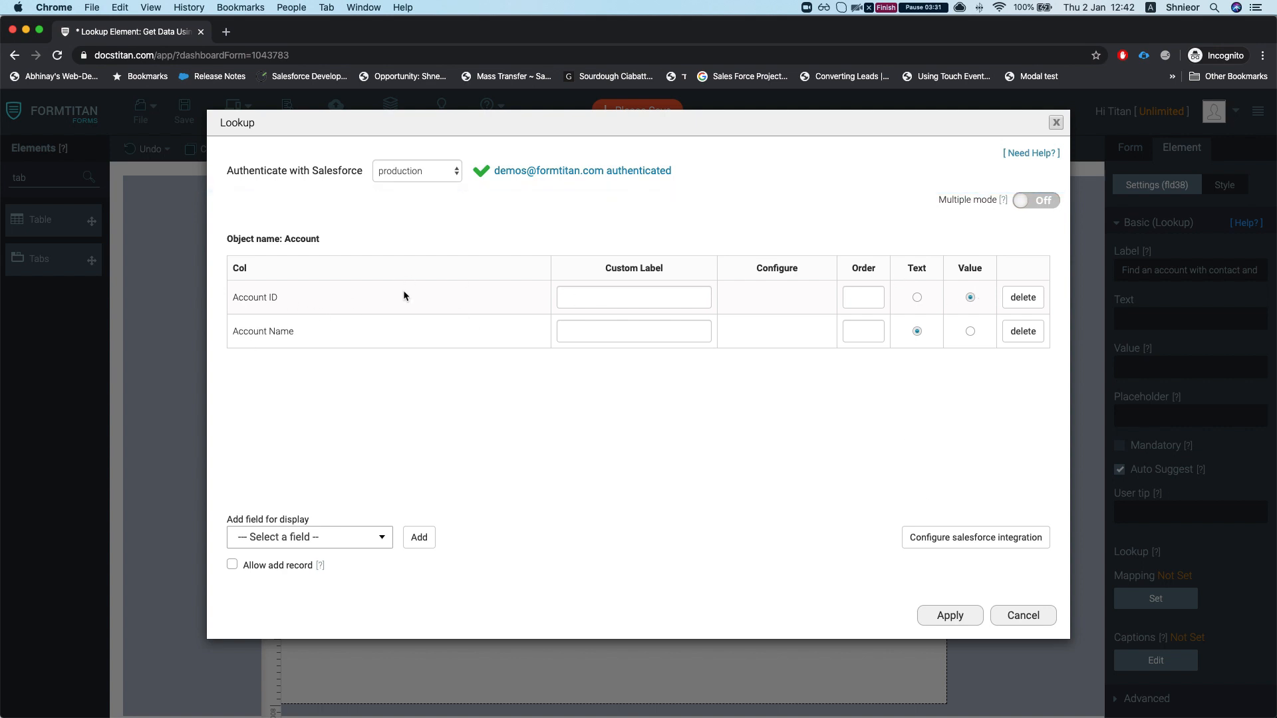
pyautogui.click(949, 616)
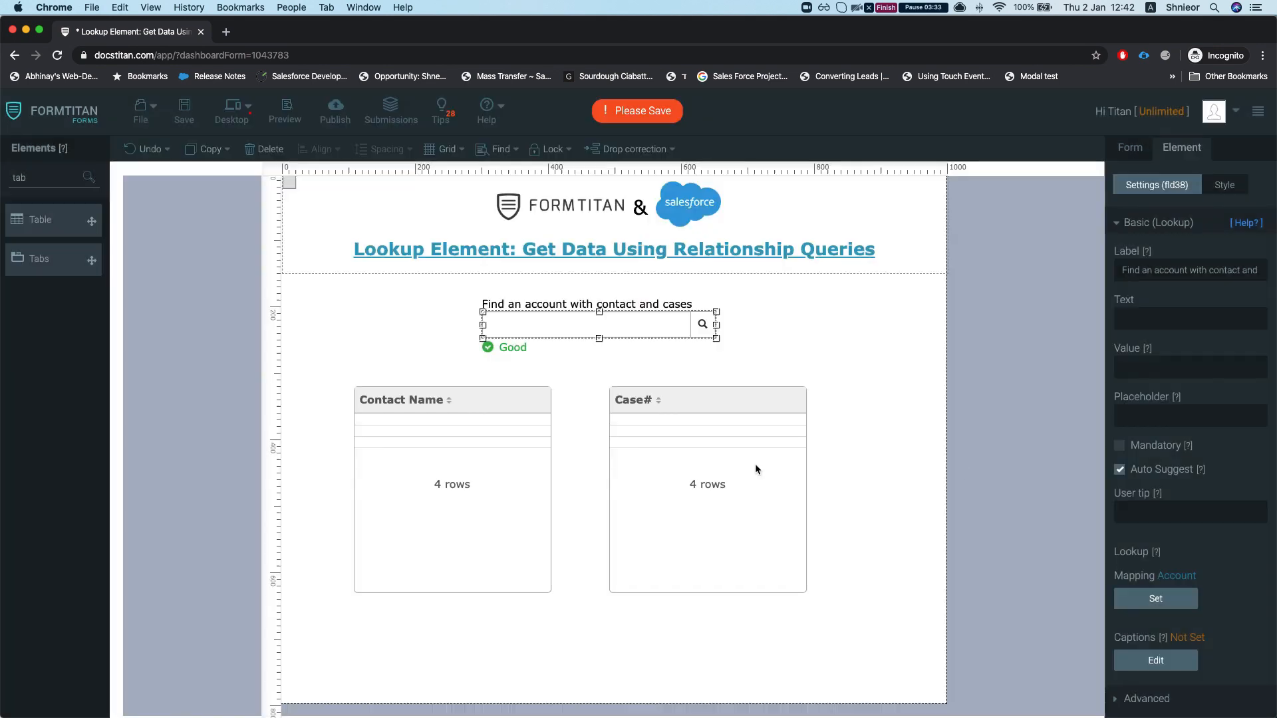
pyautogui.press('super+s')
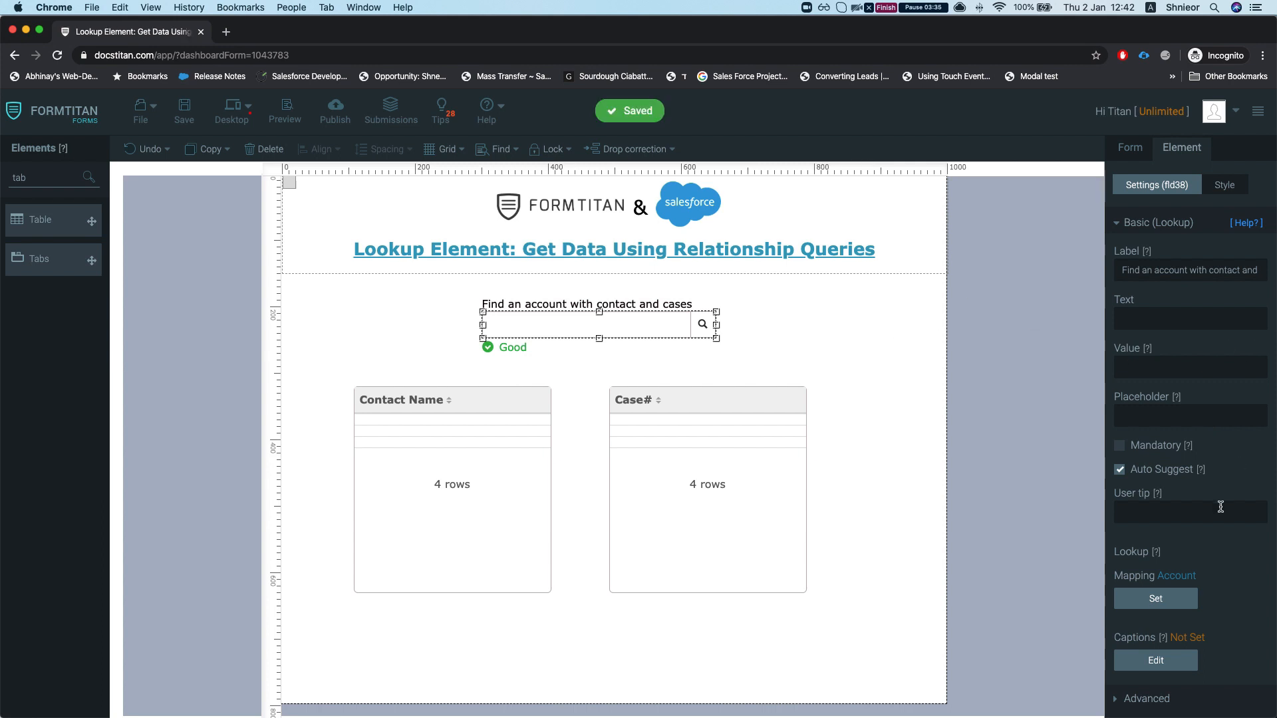
# Step: Open the form's Get From Salesforce integration configuration
pyautogui.click(1130, 148)
pyautogui.click(1152, 298)
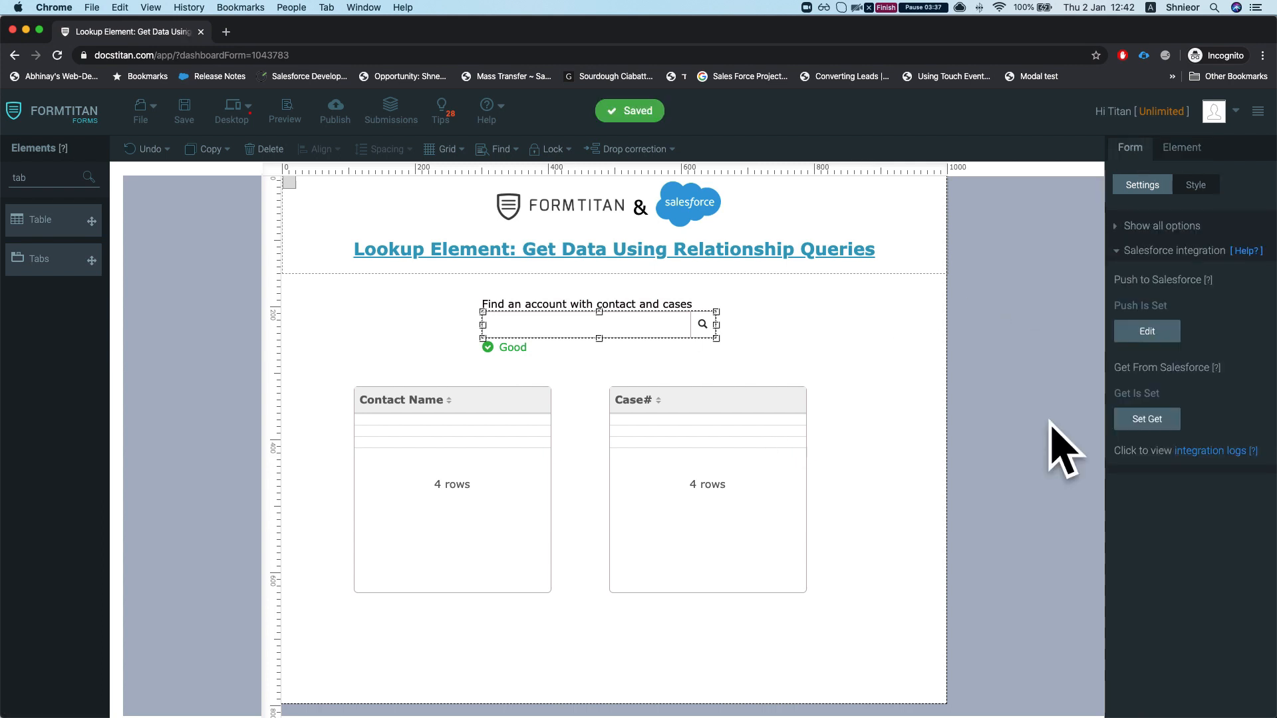
pyautogui.click(1147, 419)
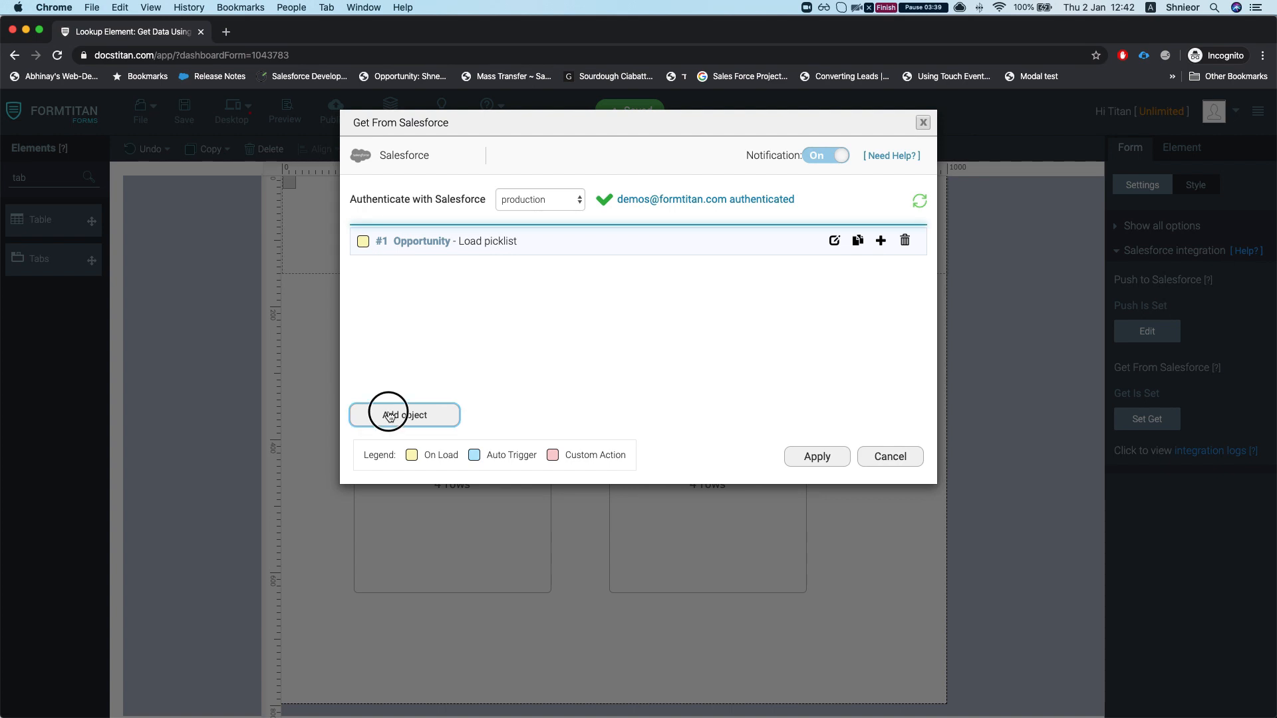
pyautogui.click(405, 415)
pyautogui.click(439, 204)
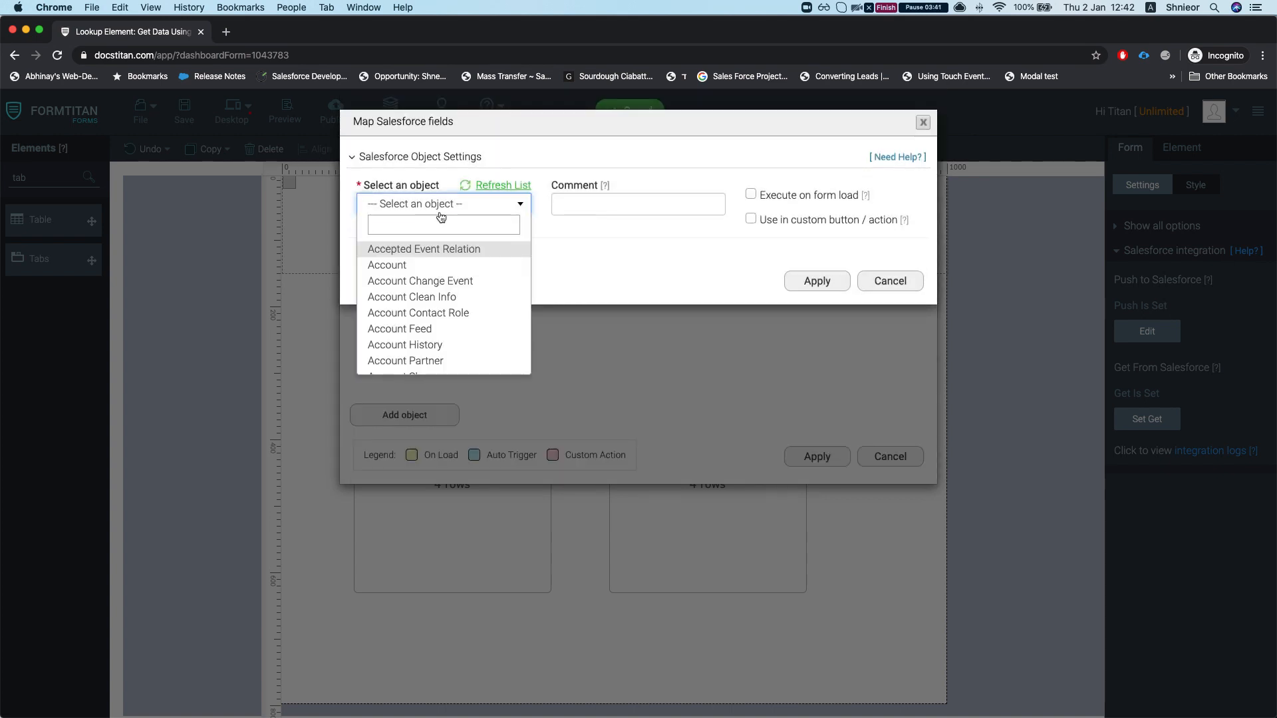
pyautogui.click(914, 281)
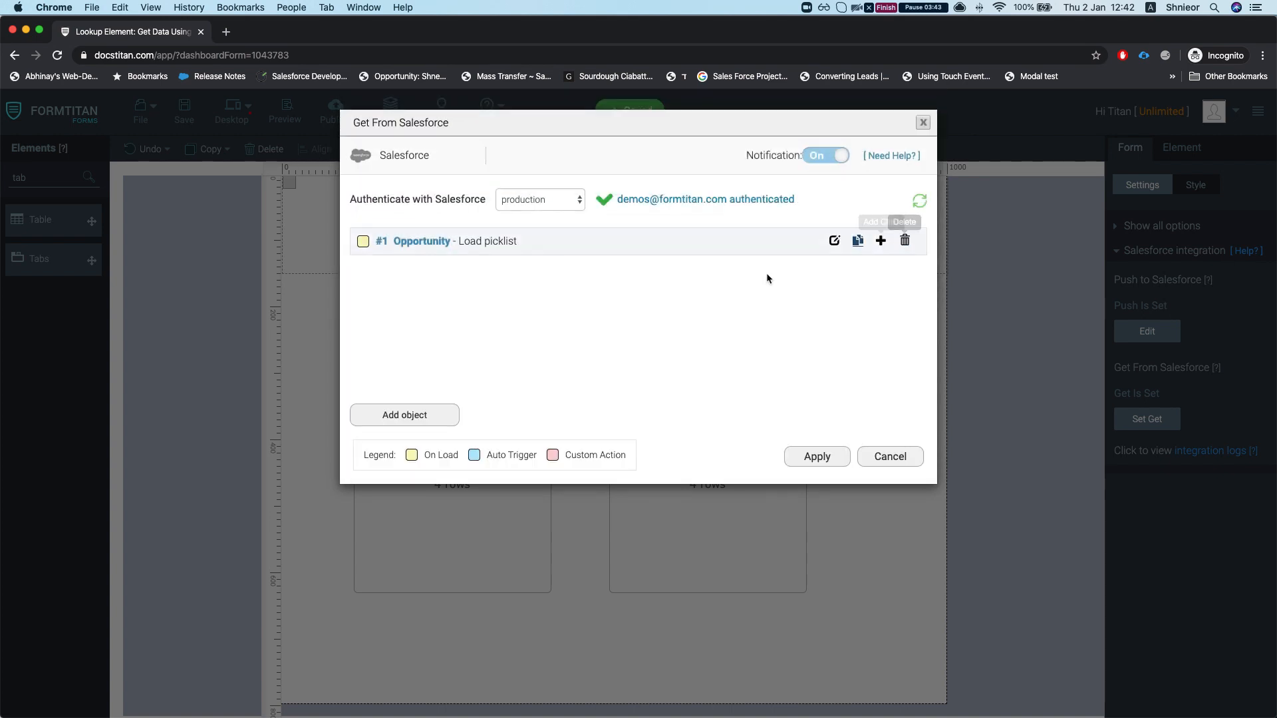
# Step: Replace the Opportunity "Load picklist" mapping with a new Contact object mapping commented "get acc contacts"
pyautogui.click(904, 240)
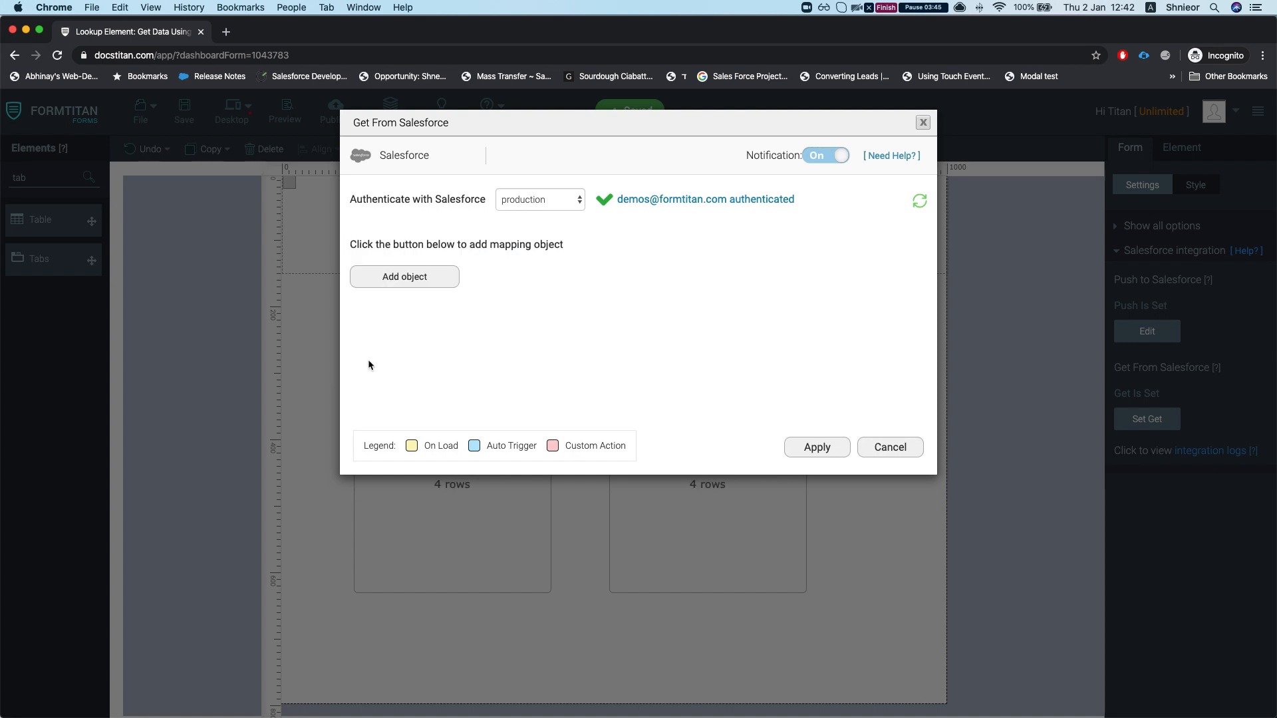
pyautogui.click(410, 288)
pyautogui.click(420, 210)
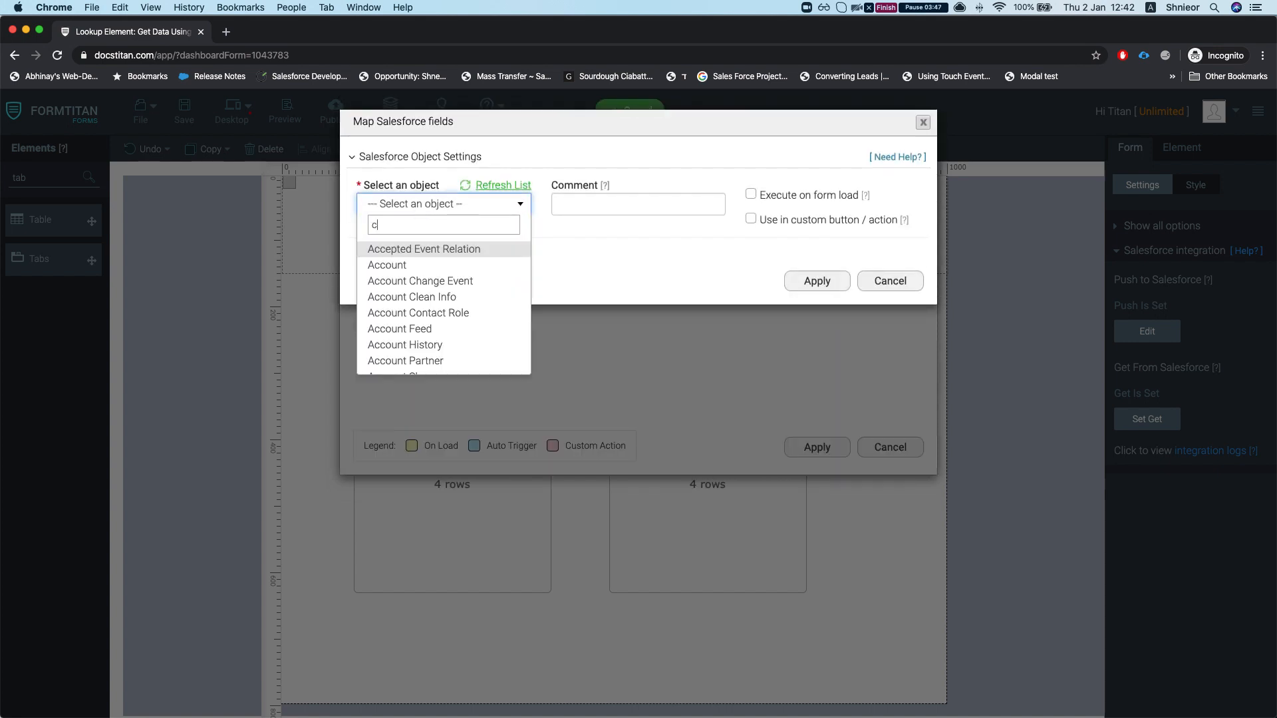
pyautogui.write('conta')
pyautogui.press('Down')
pyautogui.press('Down')
pyautogui.press('Return')
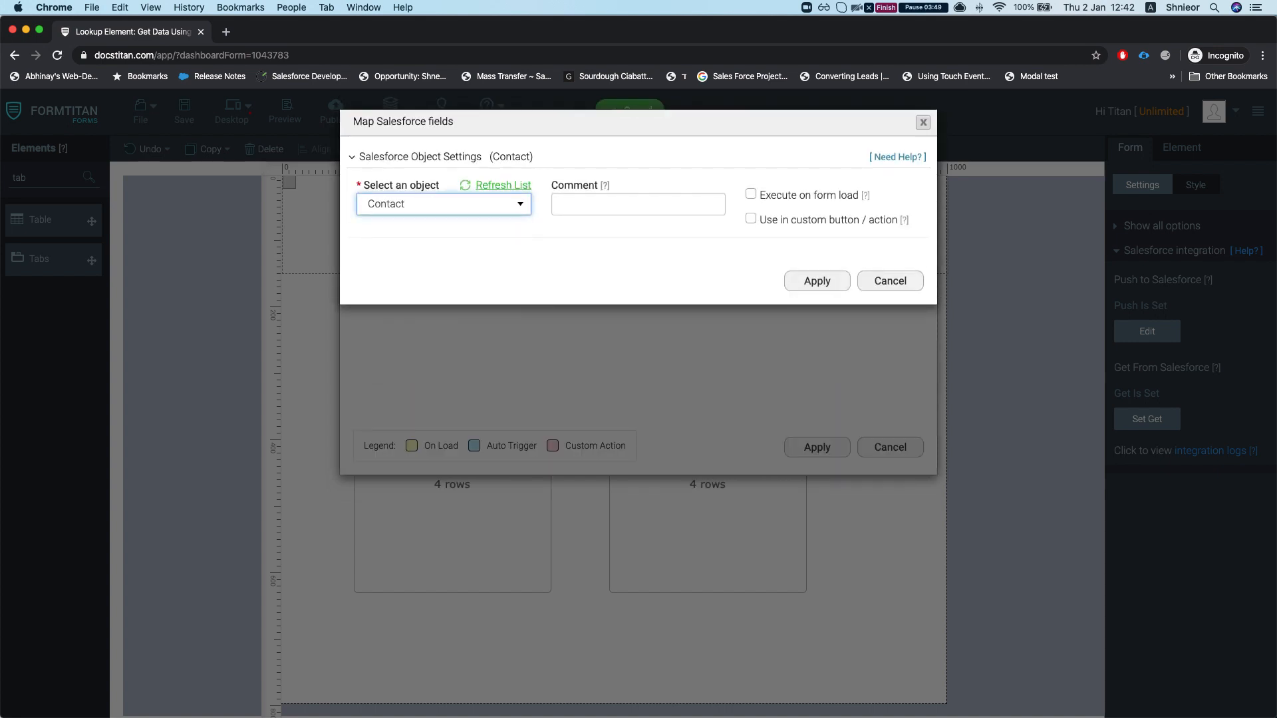
pyautogui.click(593, 216)
pyautogui.write('get acc contacts')
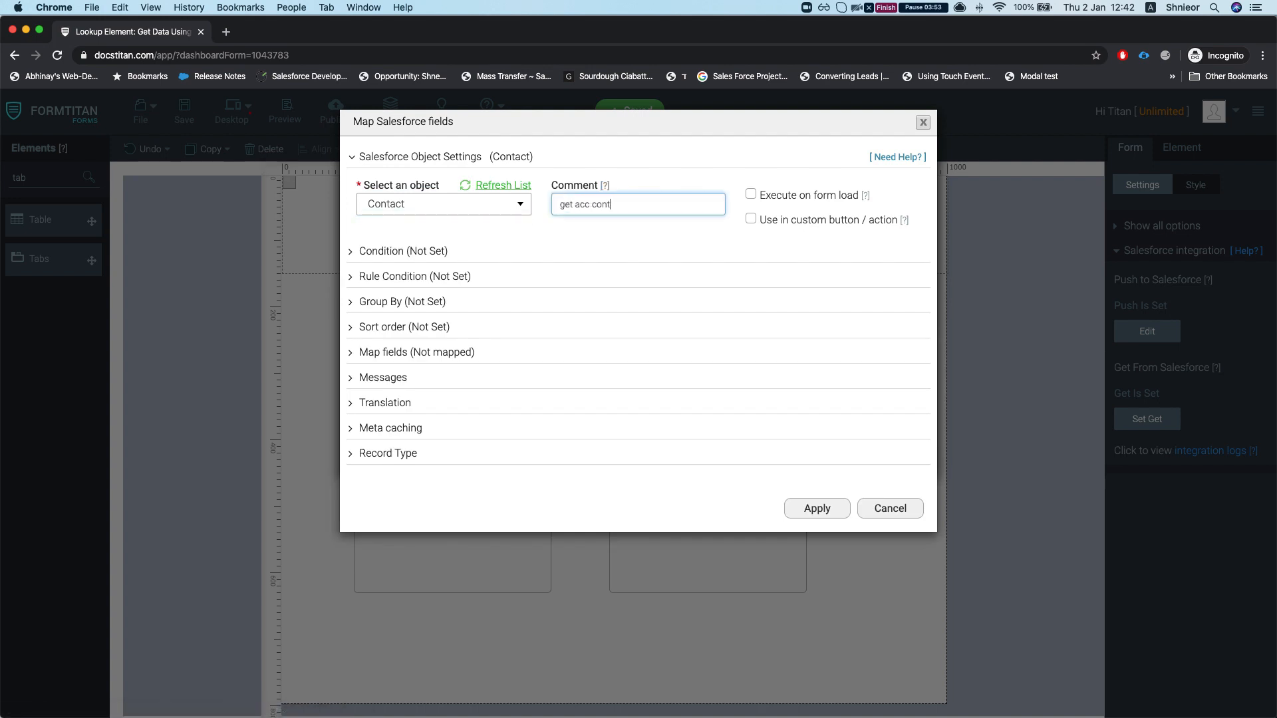
# Step: Set the Contact mapping's condition to Account ID Equals "Find an account with contact and cases", taking All when multiple records match
pyautogui.click(396, 257)
pyautogui.click(428, 344)
pyautogui.click(362, 166)
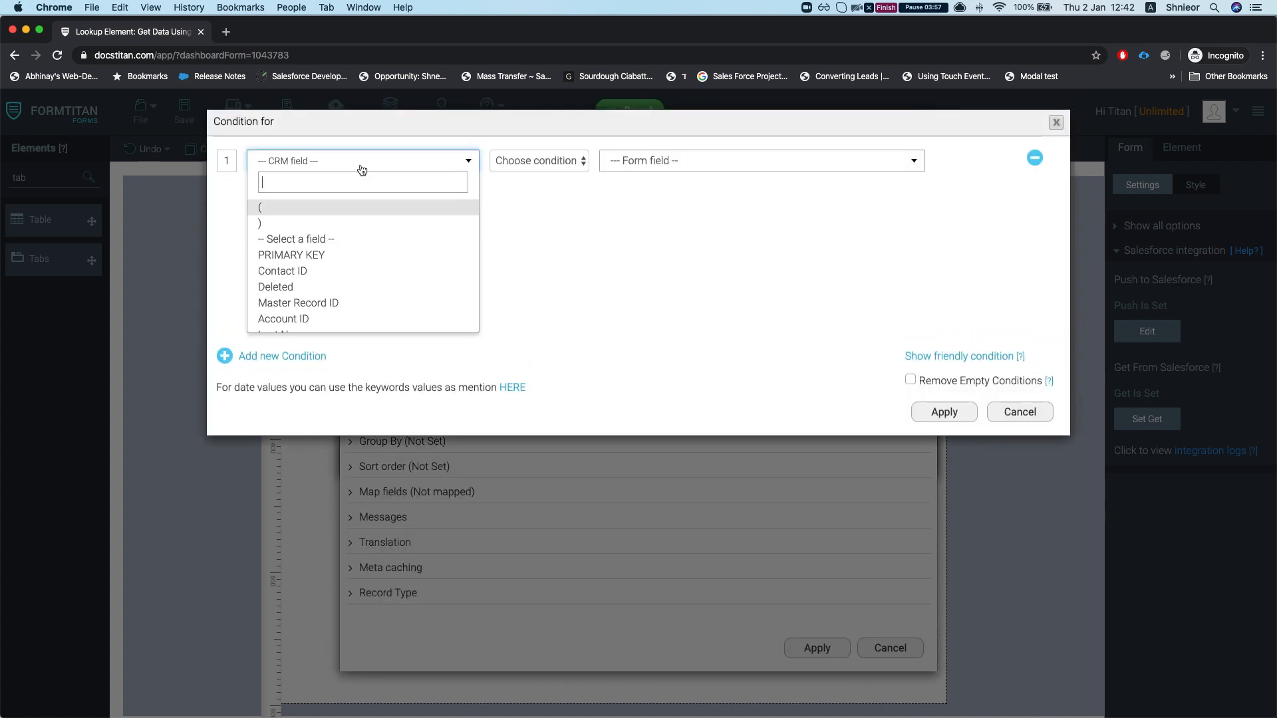
pyautogui.write('acc')
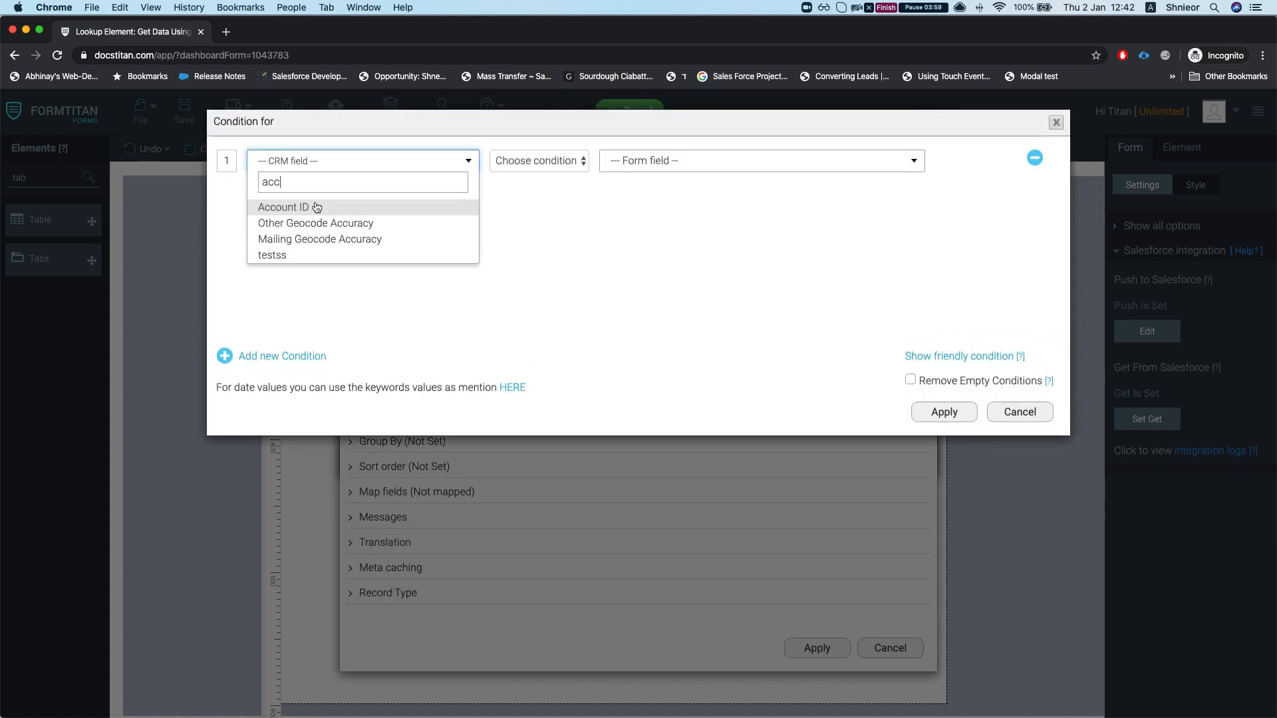
pyautogui.click(315, 215)
pyautogui.click(553, 160)
pyautogui.click(545, 174)
pyautogui.click(704, 169)
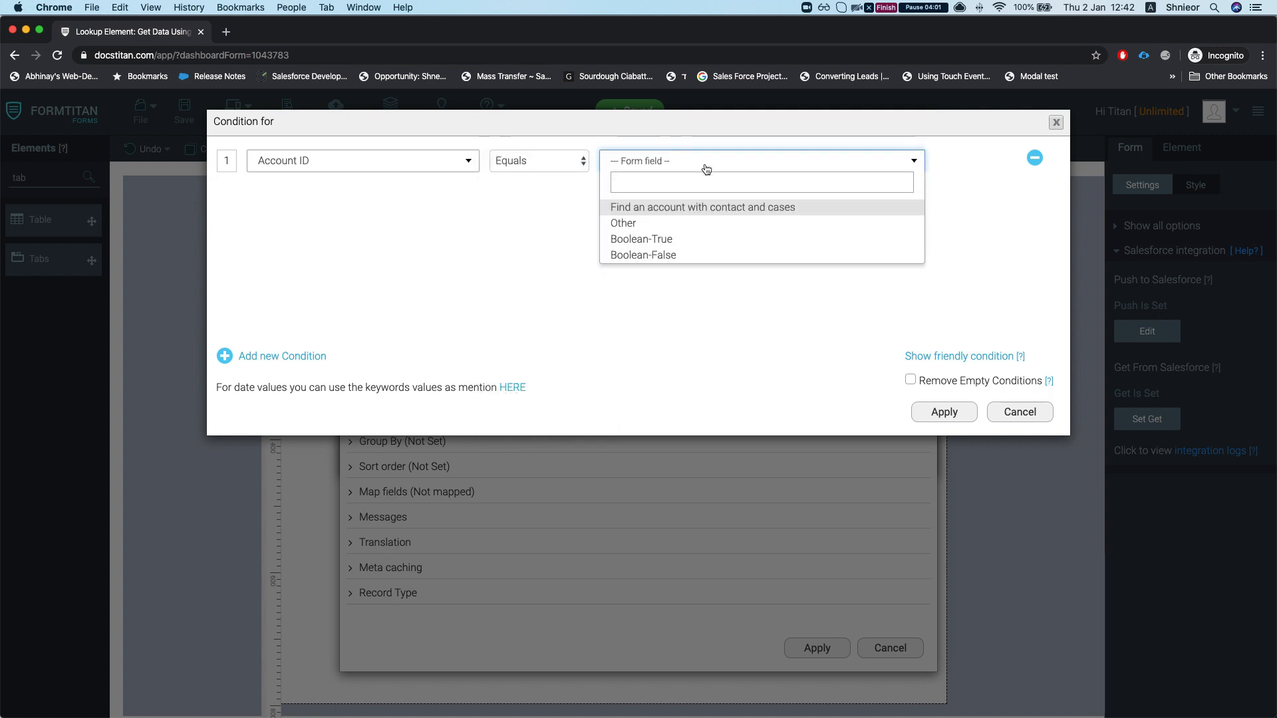
pyautogui.click(685, 207)
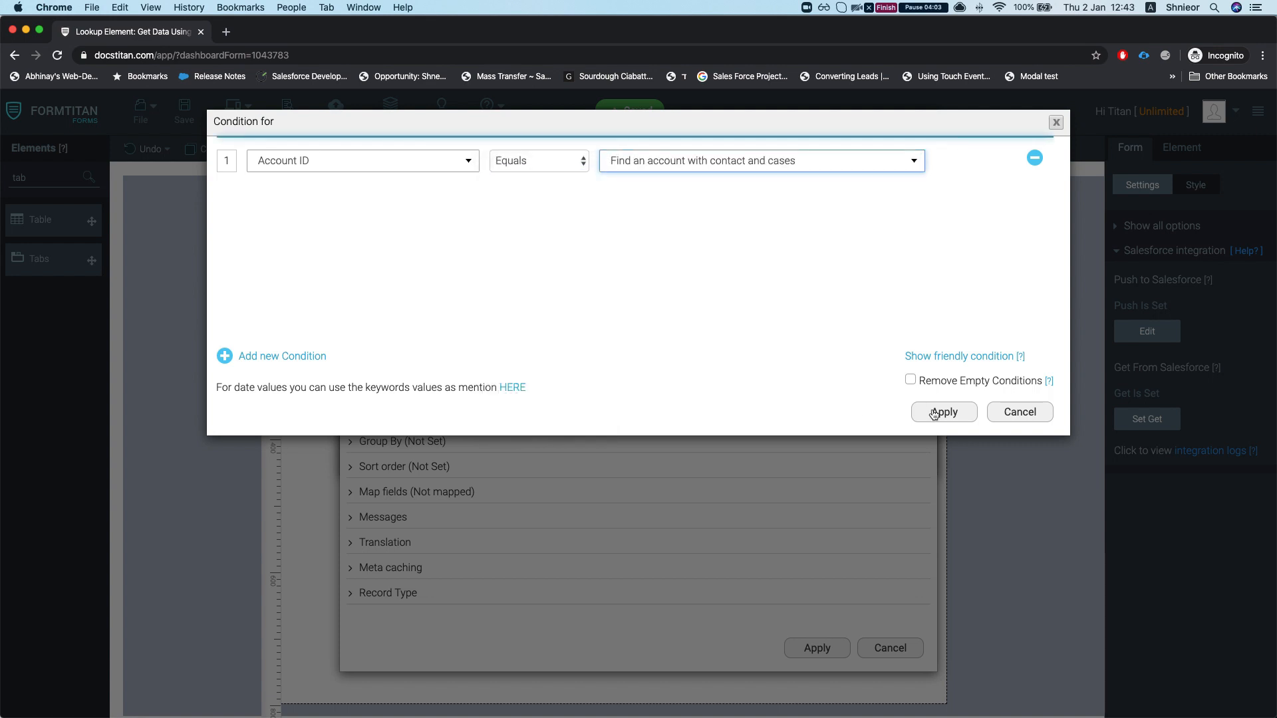
pyautogui.click(921, 415)
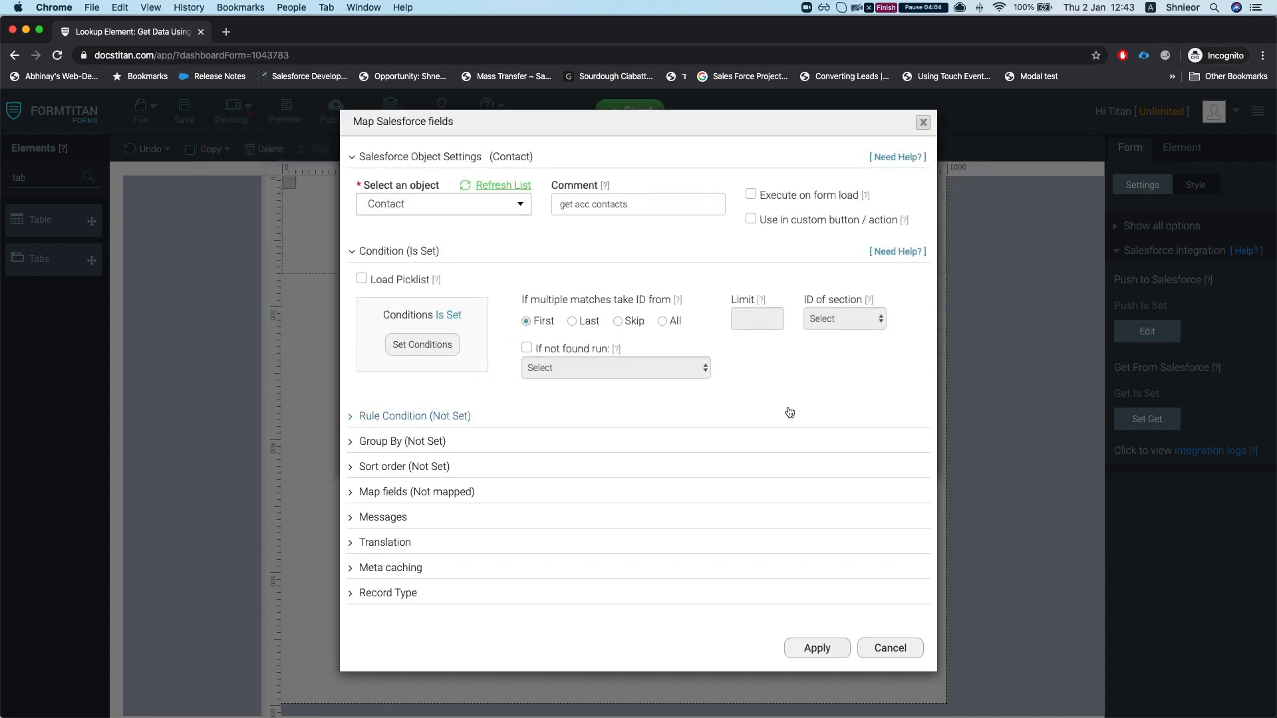
pyautogui.click(662, 322)
# Step: Map the Contact Table's Contact Name column to the Salesforce Full Name field and apply the Contact mapping
pyautogui.click(399, 492)
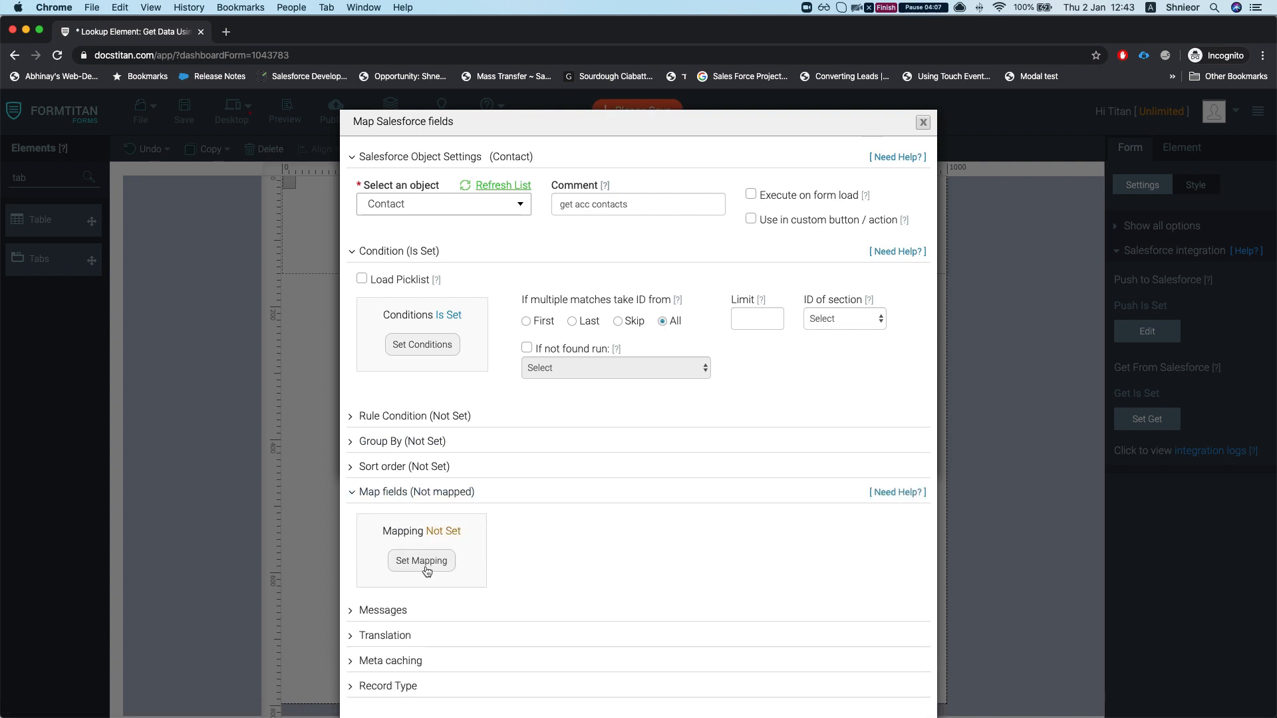
pyautogui.click(422, 561)
pyautogui.click(259, 164)
pyautogui.write('ta')
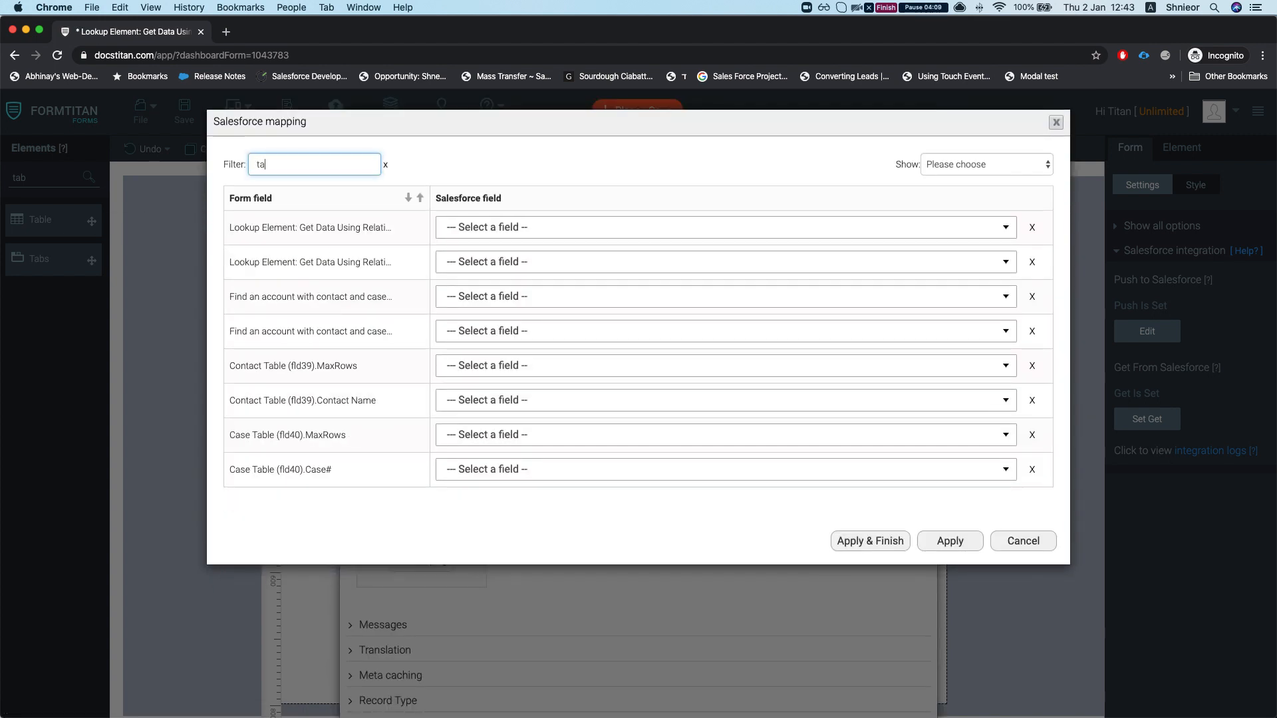
pyautogui.write('contact')
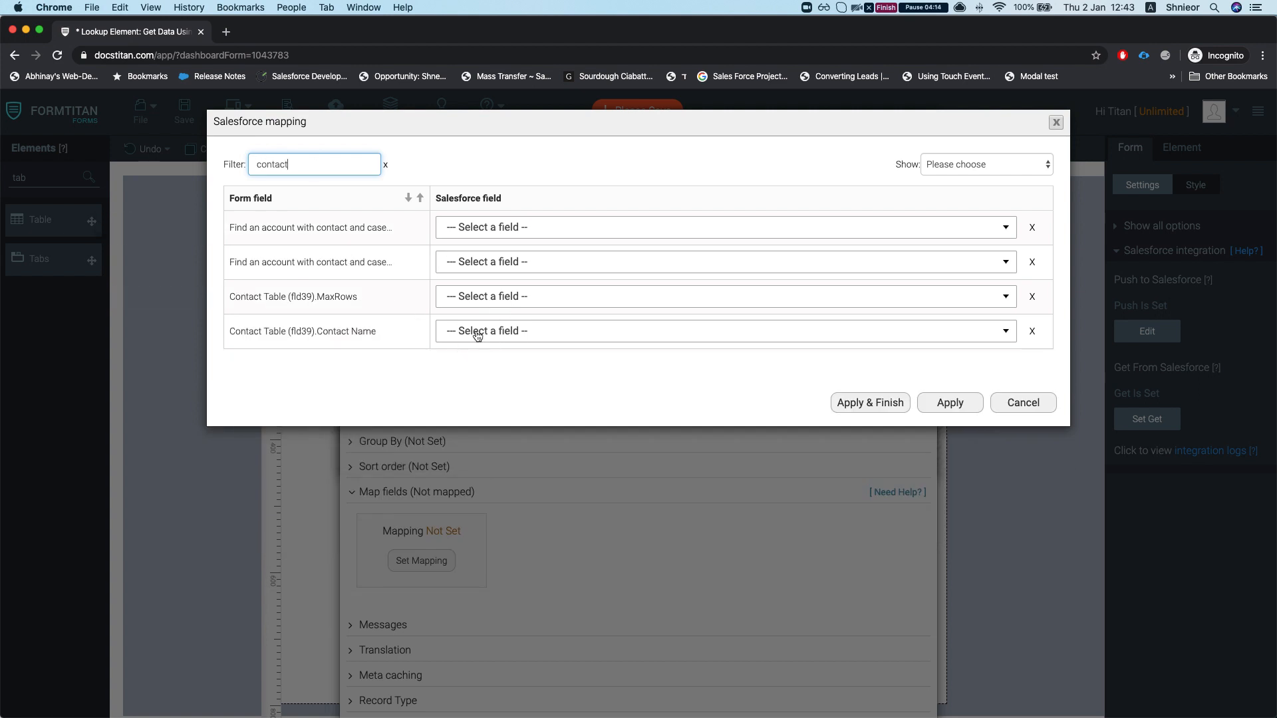
pyautogui.click(479, 332)
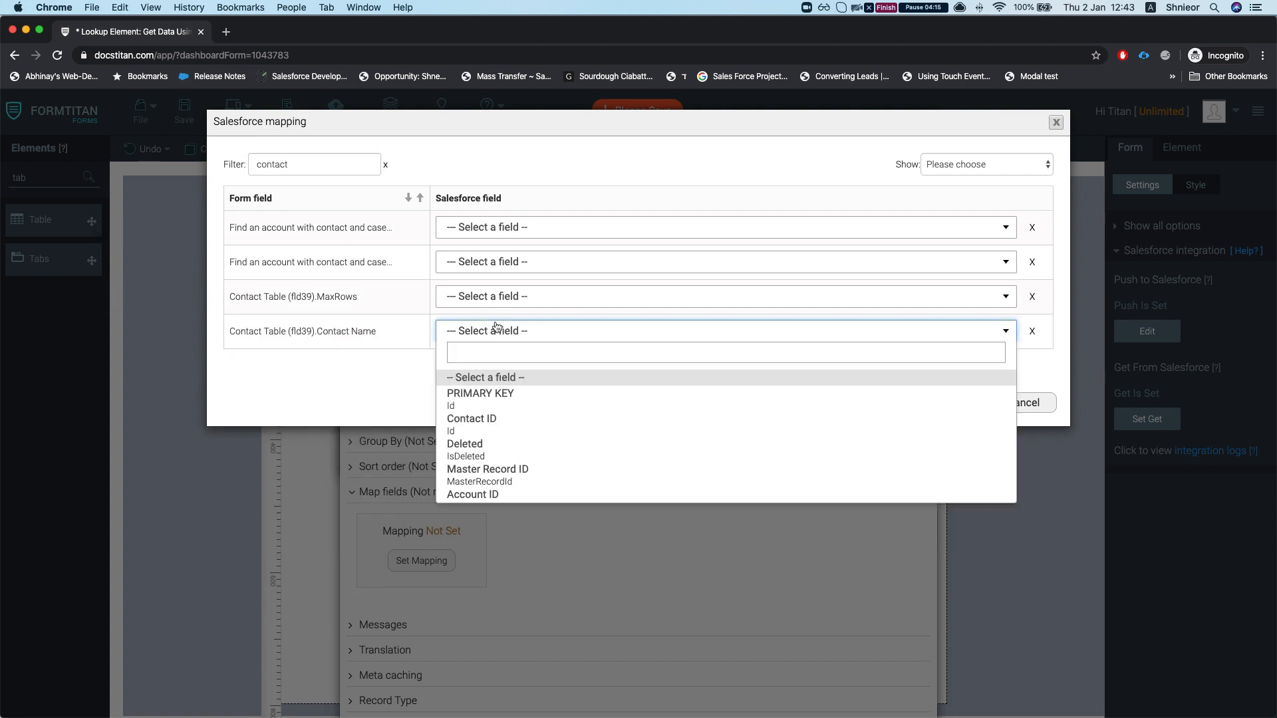
pyautogui.write('full')
pyautogui.press('Return')
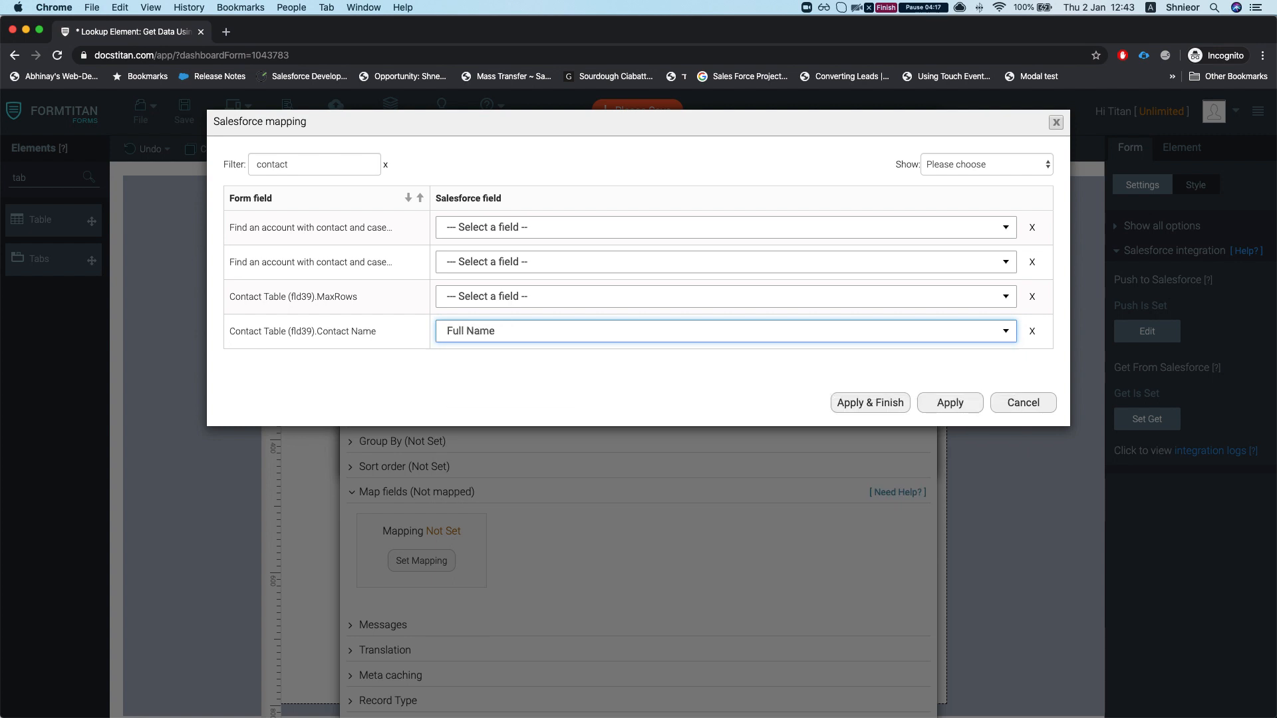
pyautogui.click(950, 402)
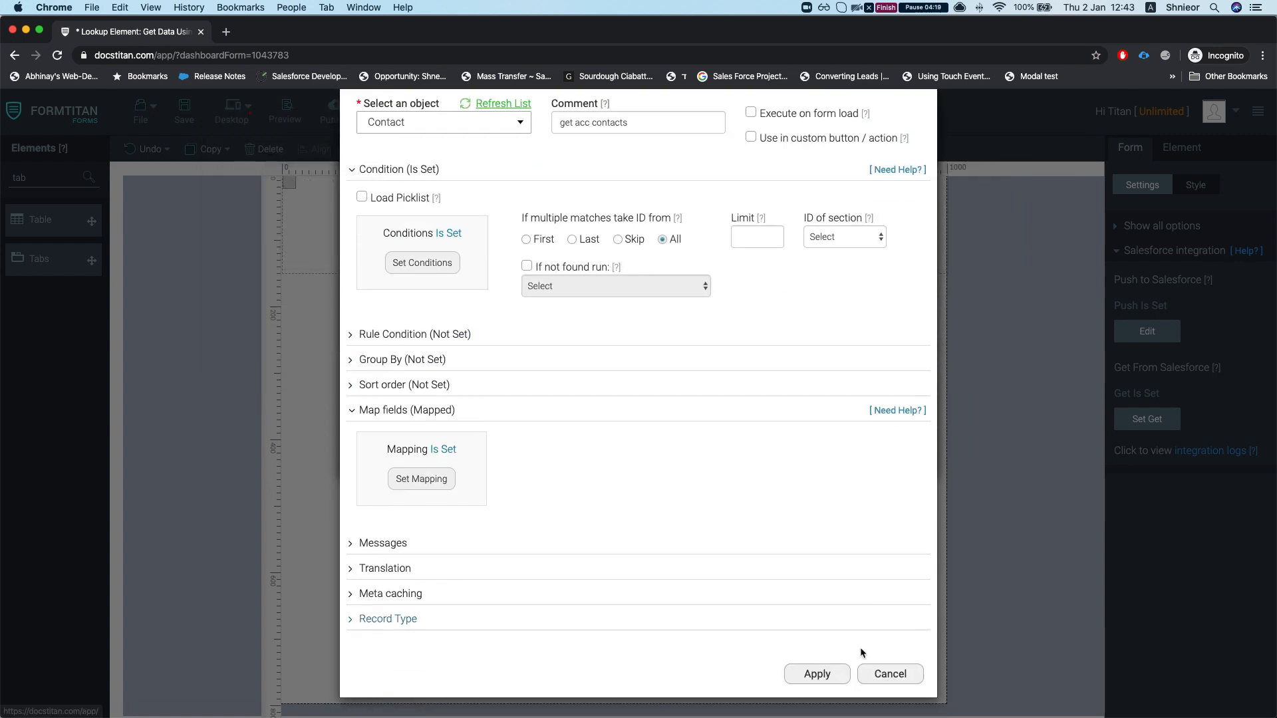
pyautogui.click(818, 676)
# Step: Add another Get mapping for the Case object with the comment "get acc cases"
pyautogui.click(412, 413)
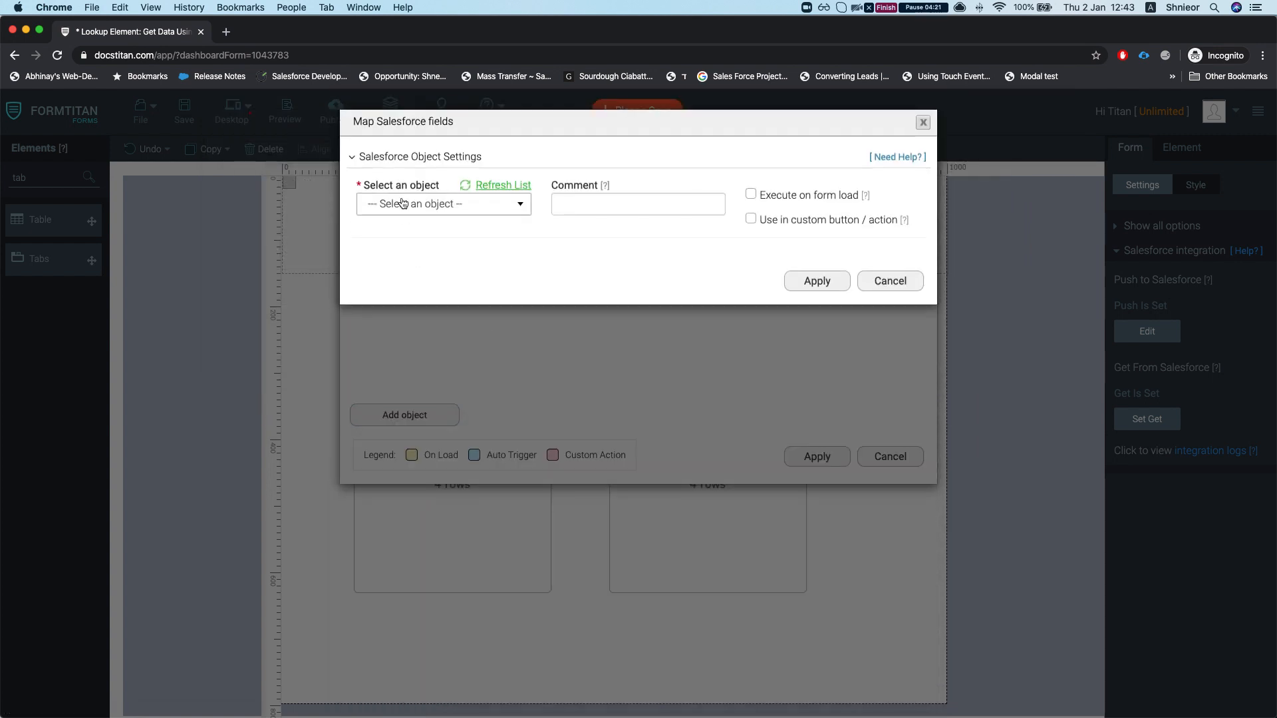
pyautogui.click(393, 205)
pyautogui.write('as')
pyautogui.press('BackSpace')
pyautogui.press('BackSpace')
pyautogui.write('case')
pyautogui.press('Return')
pyautogui.click(671, 206)
pyautogui.write('get a')
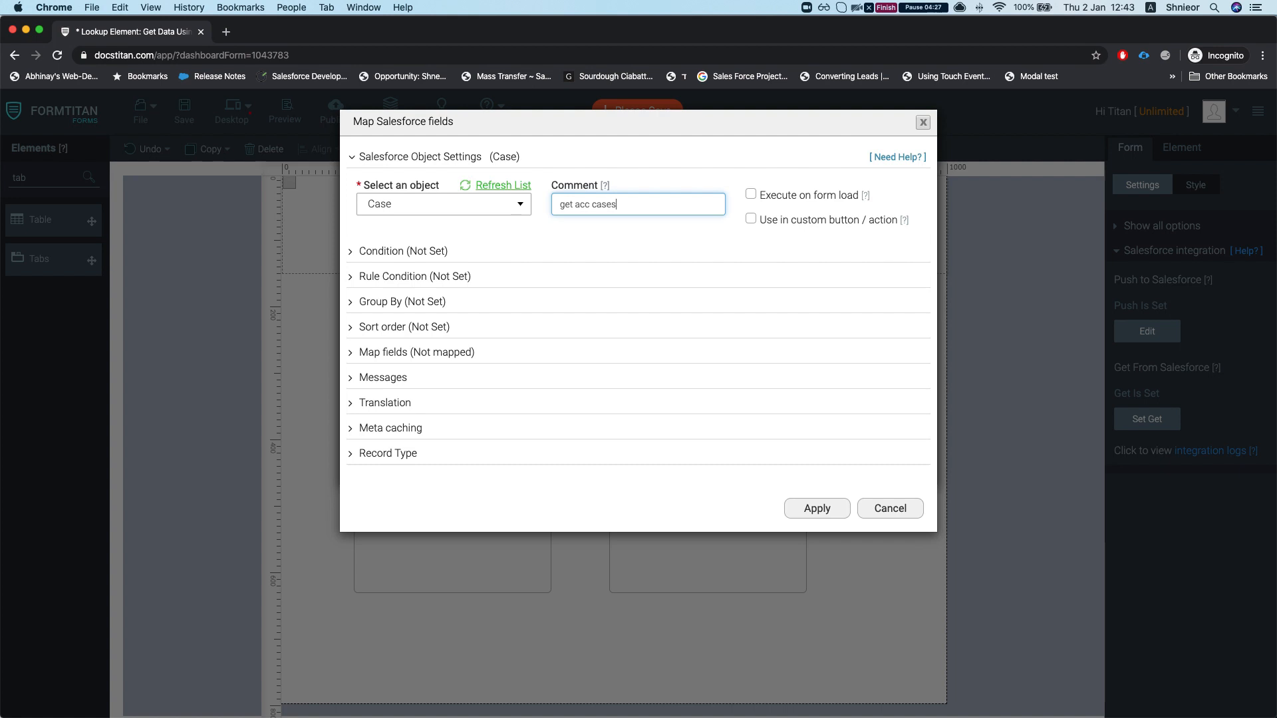
# Step: Set the Case mapping's condition to Account ID Equals the form field "Find an account with contact and cases"
pyautogui.click(421, 252)
pyautogui.click(421, 344)
pyautogui.click(316, 159)
pyautogui.write('acc')
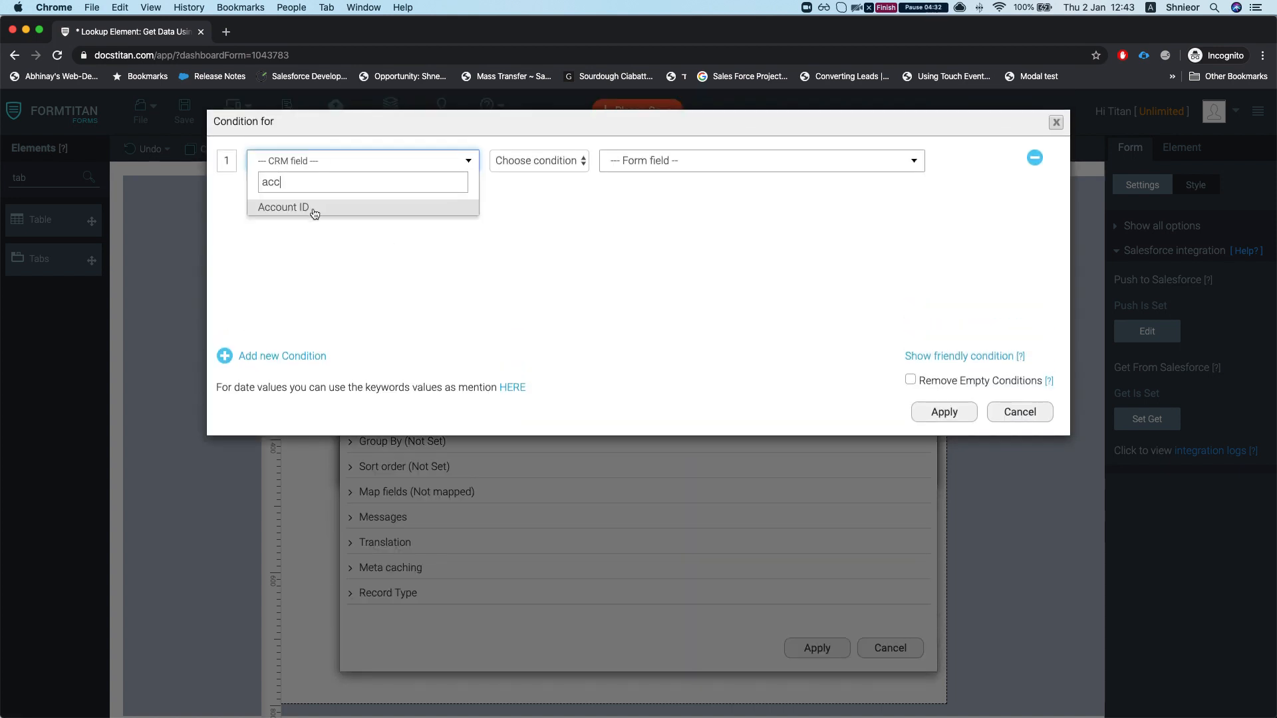
pyautogui.click(310, 208)
pyautogui.click(571, 162)
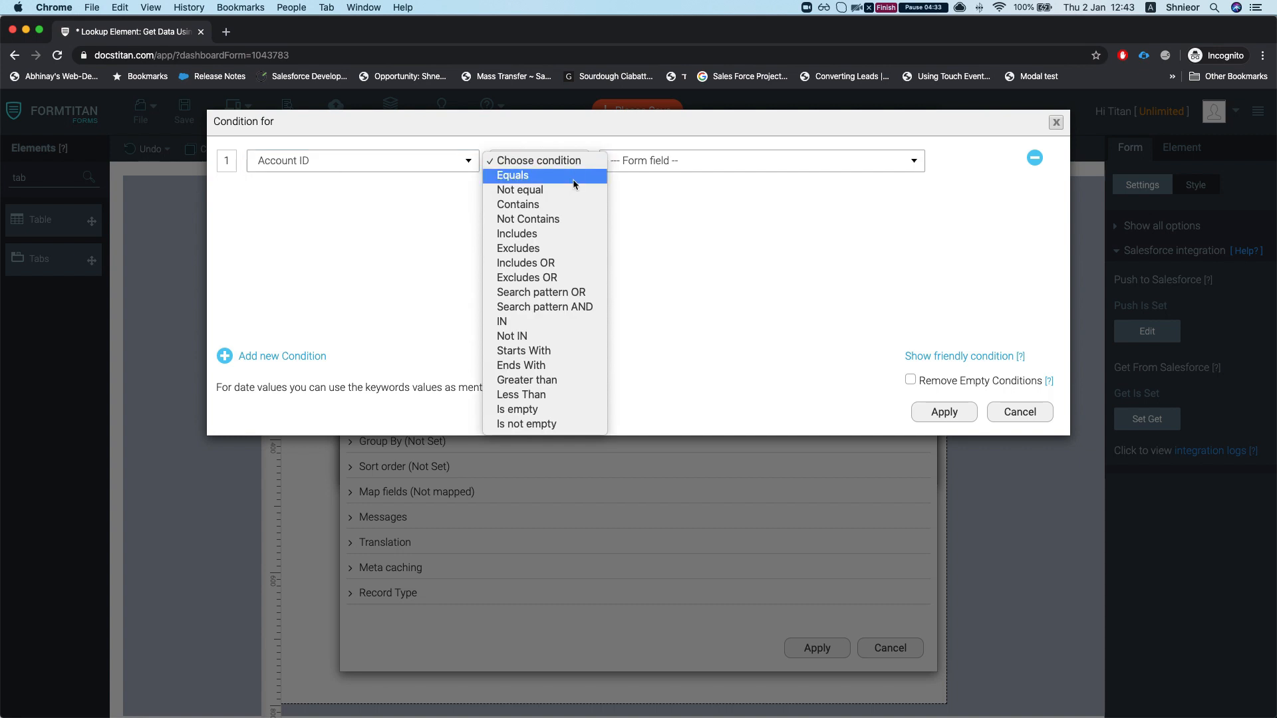
pyautogui.click(546, 177)
pyautogui.click(680, 168)
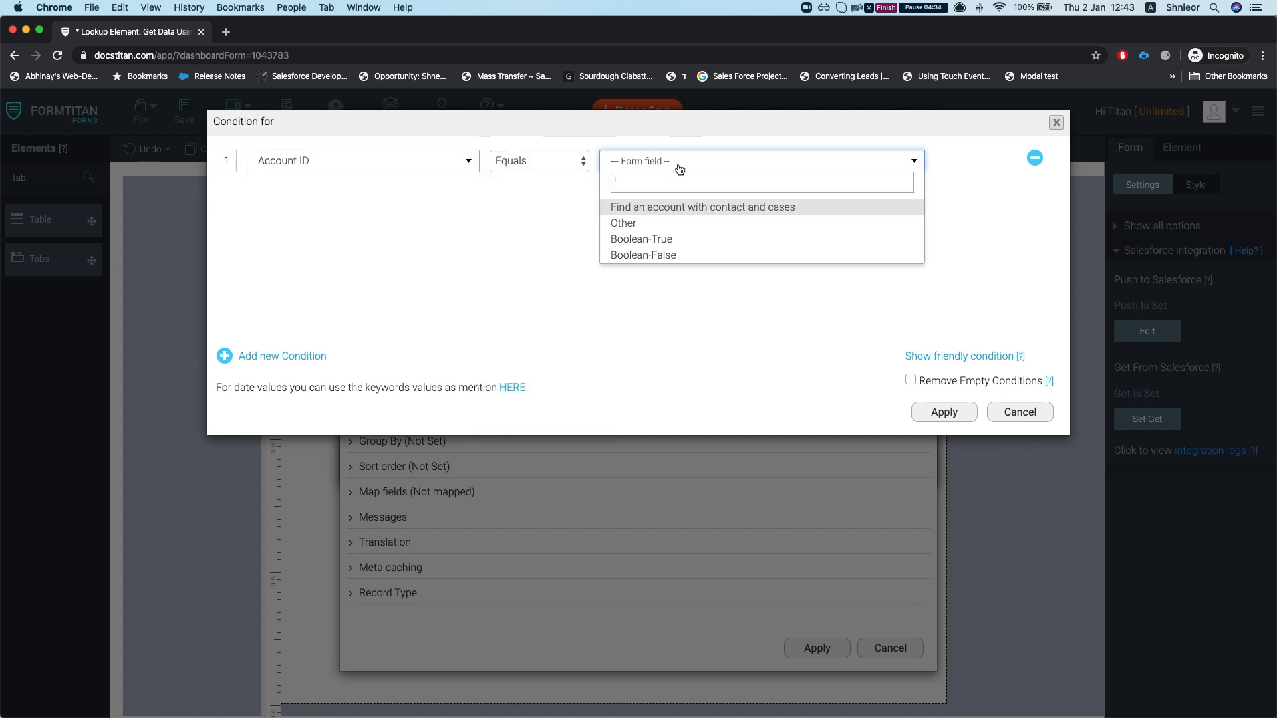
pyautogui.click(672, 205)
pyautogui.click(962, 415)
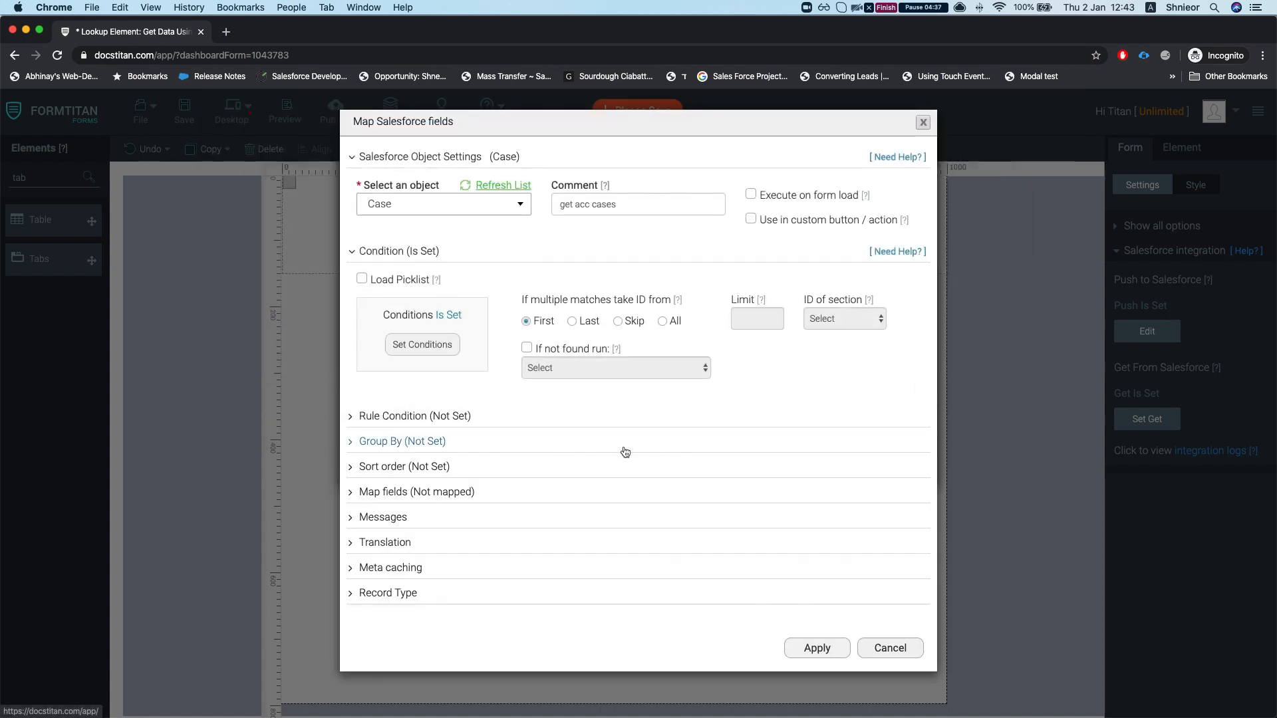
# Step: Map the Case Table's Case# column to the Salesforce Case Number field and finish the Case mapping
pyautogui.click(440, 492)
pyautogui.click(416, 559)
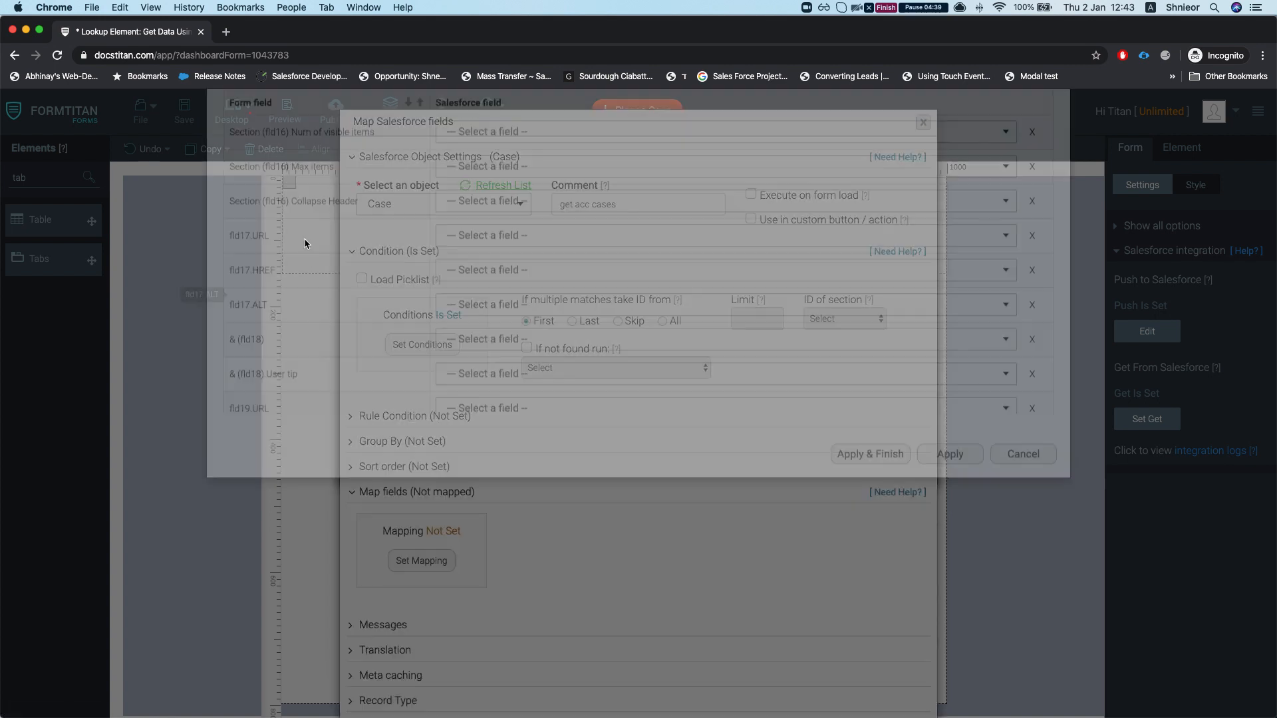
pyautogui.scroll(-5, 386, 381)
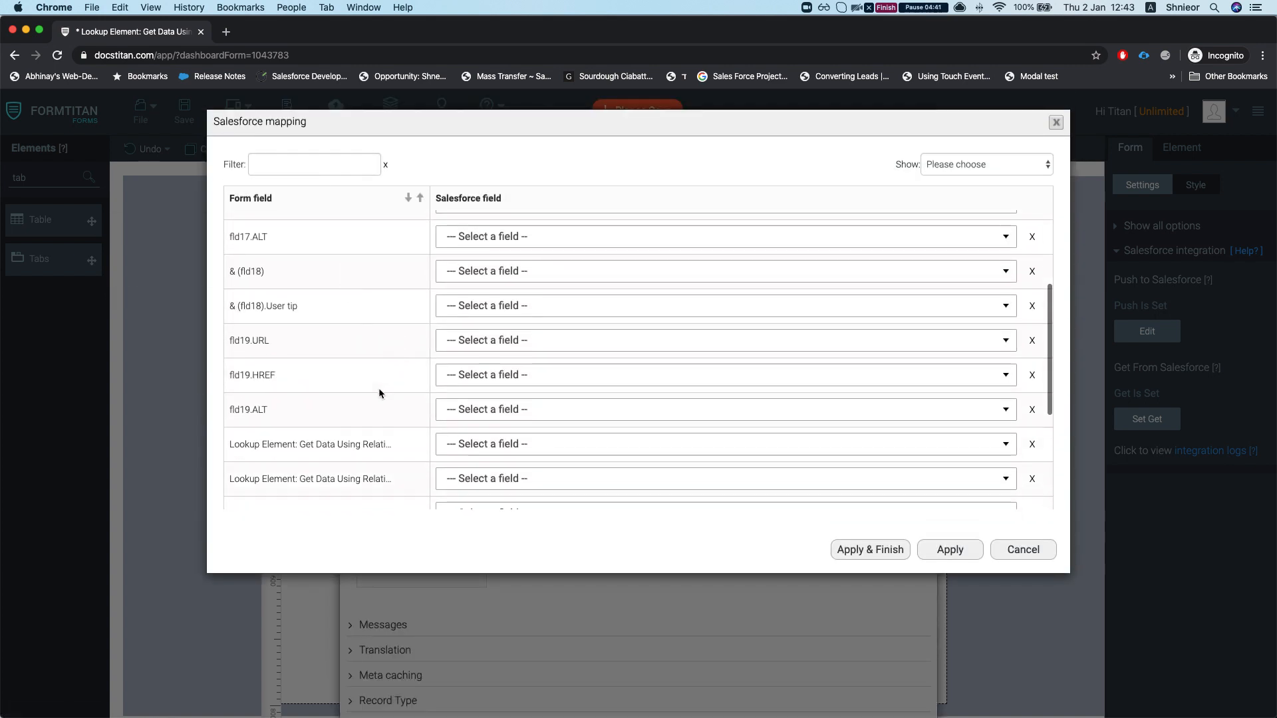
pyautogui.click(313, 166)
pyautogui.write('case')
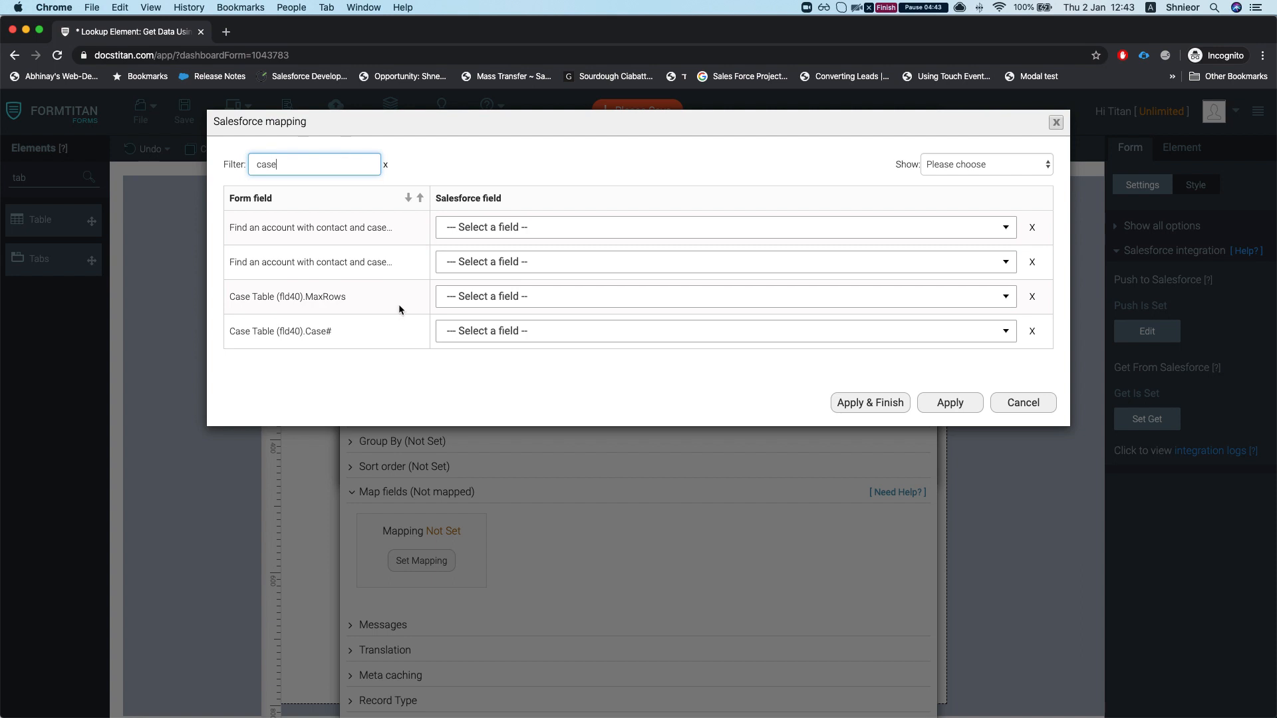
pyautogui.click(525, 332)
pyautogui.write('casde')
pyautogui.press('BackSpace')
pyautogui.press('BackSpace')
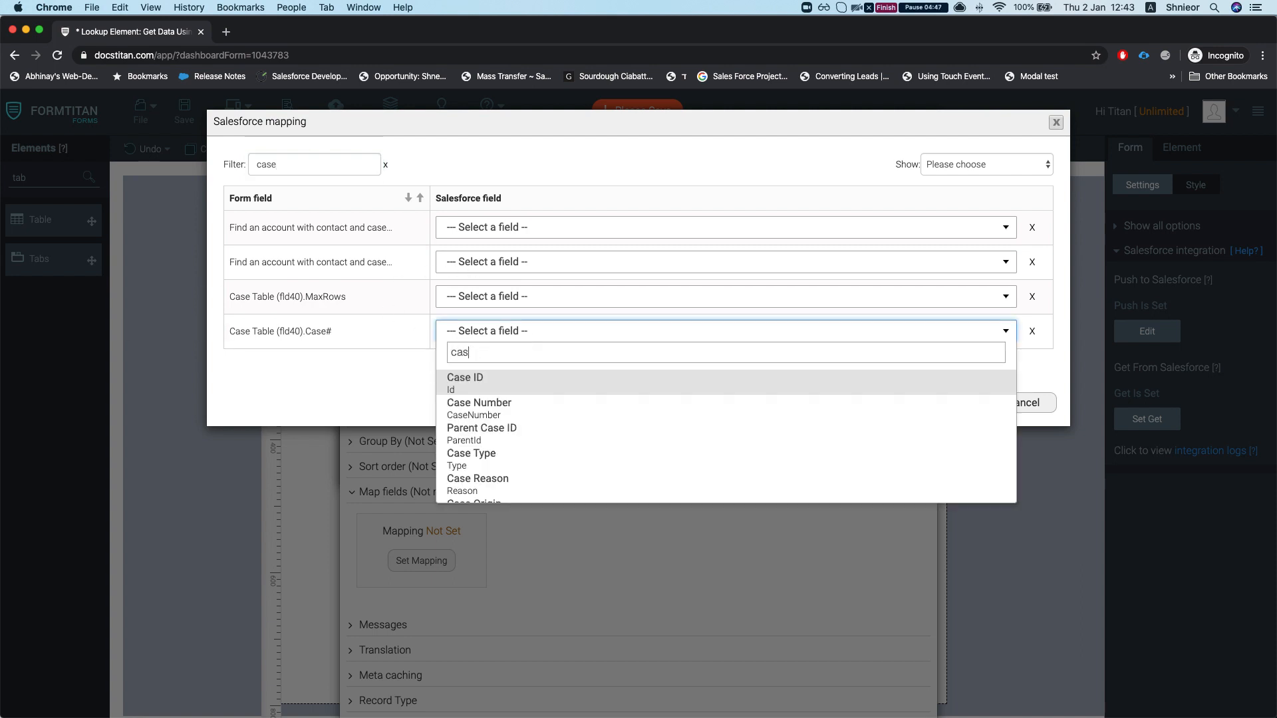
pyautogui.press('Down')
pyautogui.press('Return')
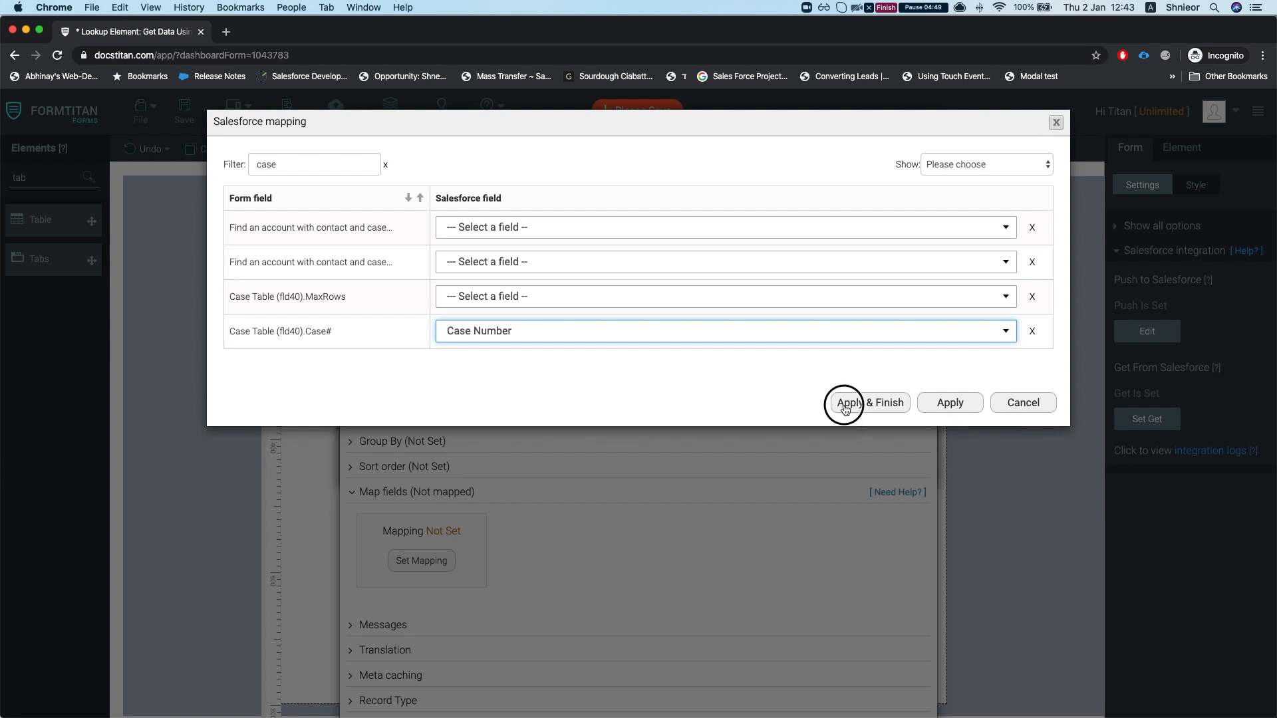
pyautogui.click(845, 403)
# Step: Publish the form, open the live version and choose GenePoint1 in the account lookup to load its contacts and cases
pyautogui.click(341, 125)
pyautogui.click(852, 178)
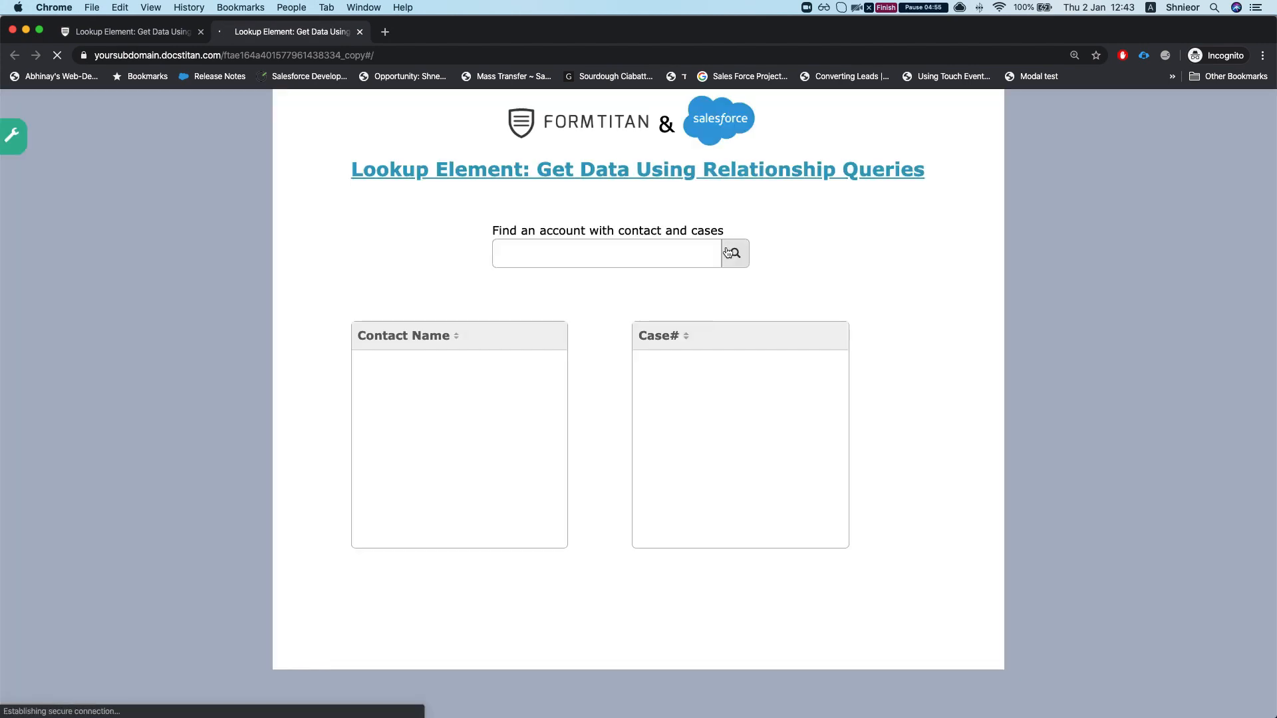
pyautogui.click(728, 253)
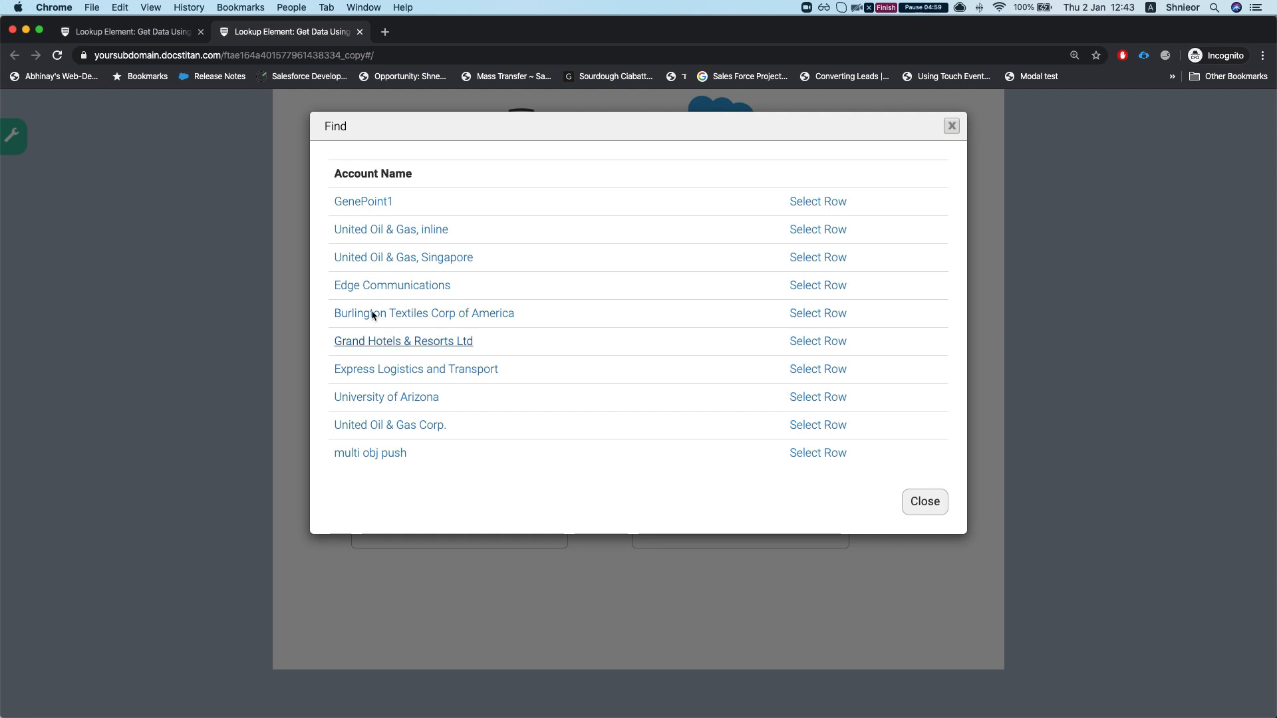
pyautogui.click(365, 211)
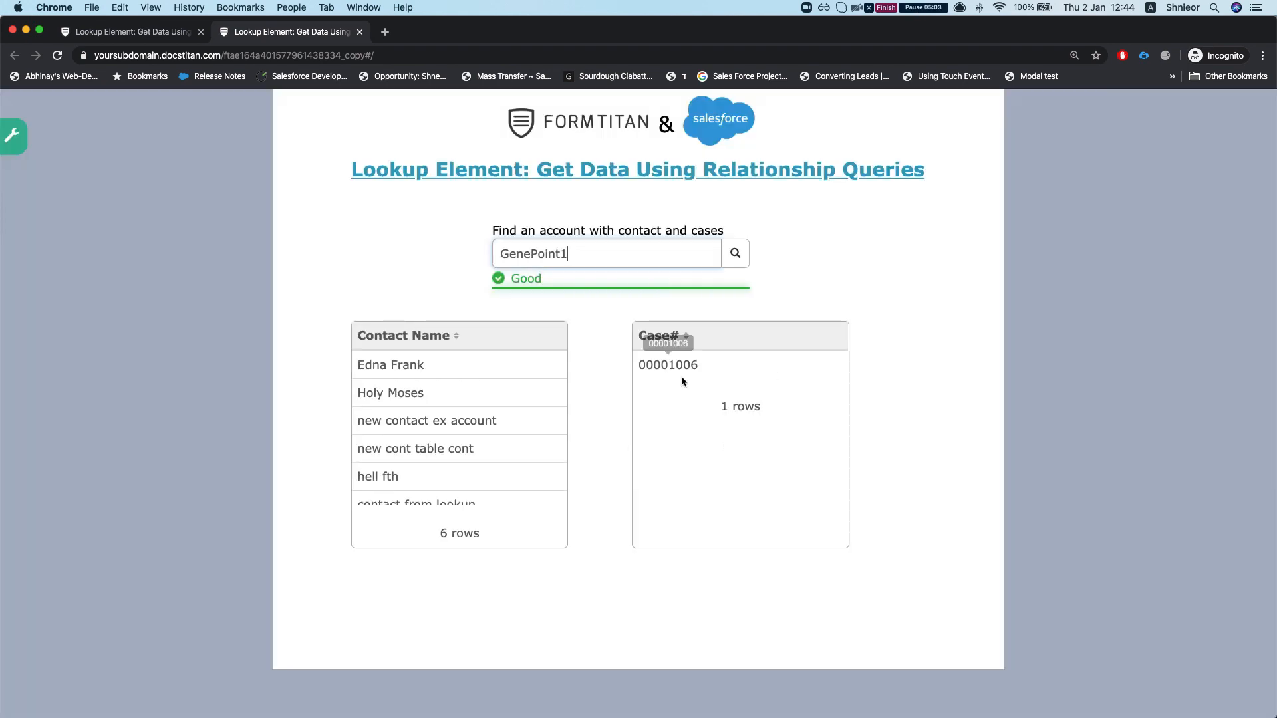
pyautogui.scroll(-1, 355, 354)
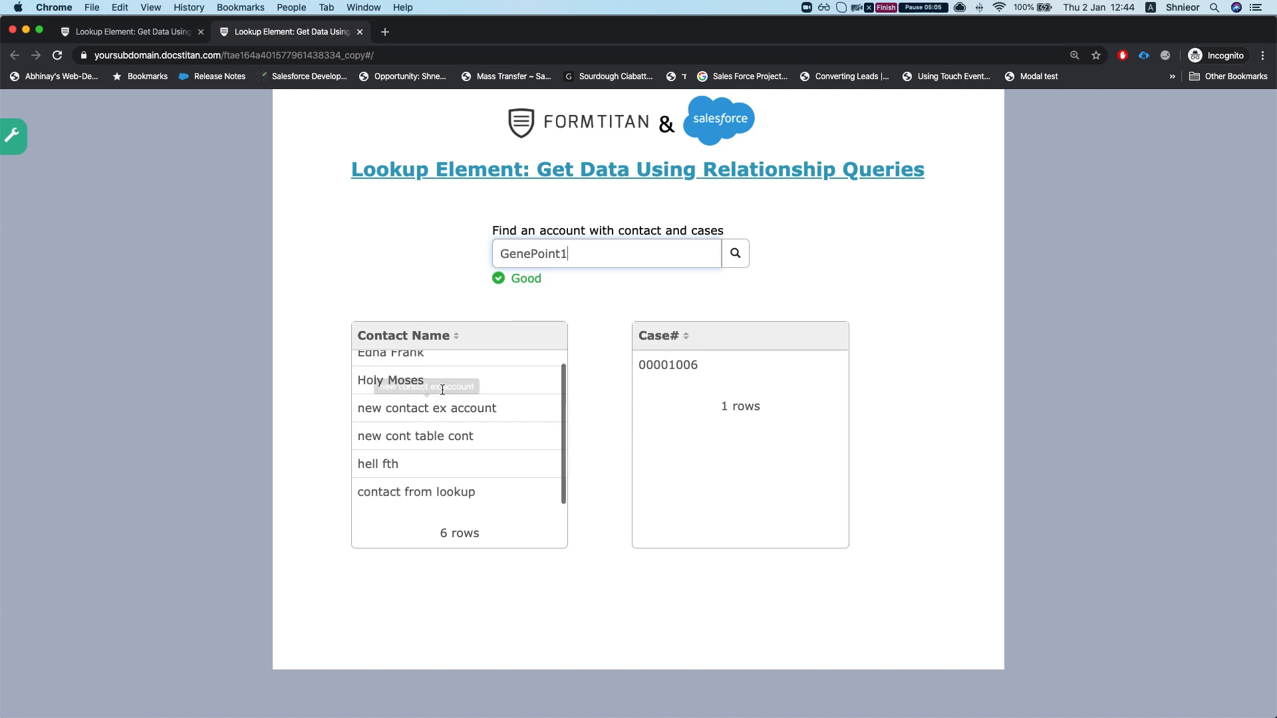
# Step: Test the lookup with the accounts Express Logistics and Transport and Edge Communications
pyautogui.doubleClick(621, 252)
pyautogui.click(735, 252)
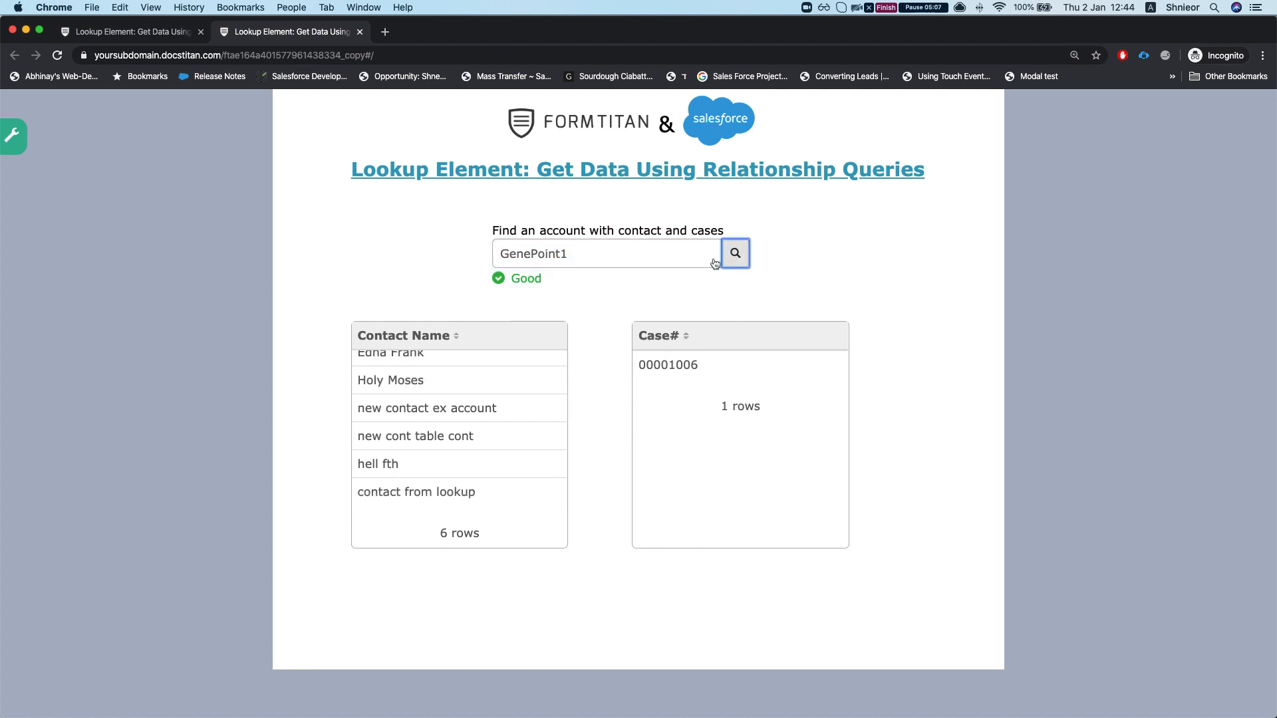
pyautogui.click(381, 373)
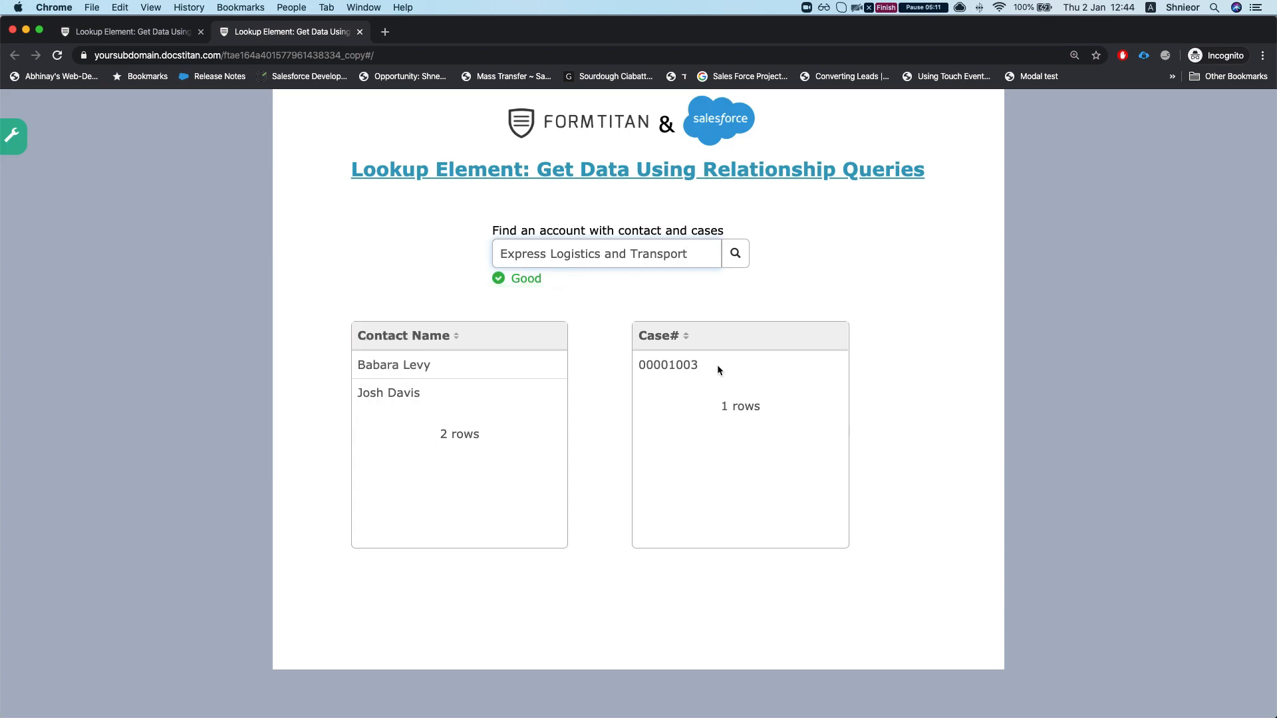
pyautogui.click(735, 252)
pyautogui.click(387, 286)
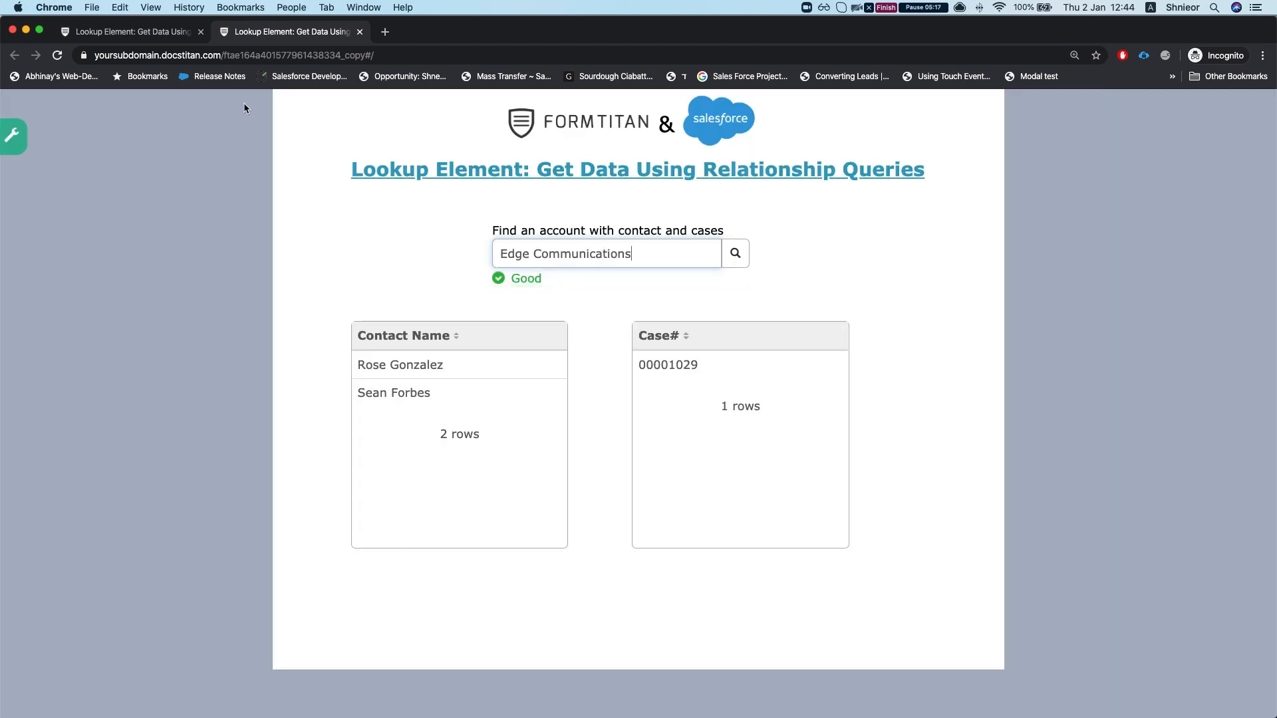
# Step: Return to the form editor and change the account lookup's second Account ID condition to Not IN, applying all lookup settings
pyautogui.click(149, 41)
pyautogui.click(924, 122)
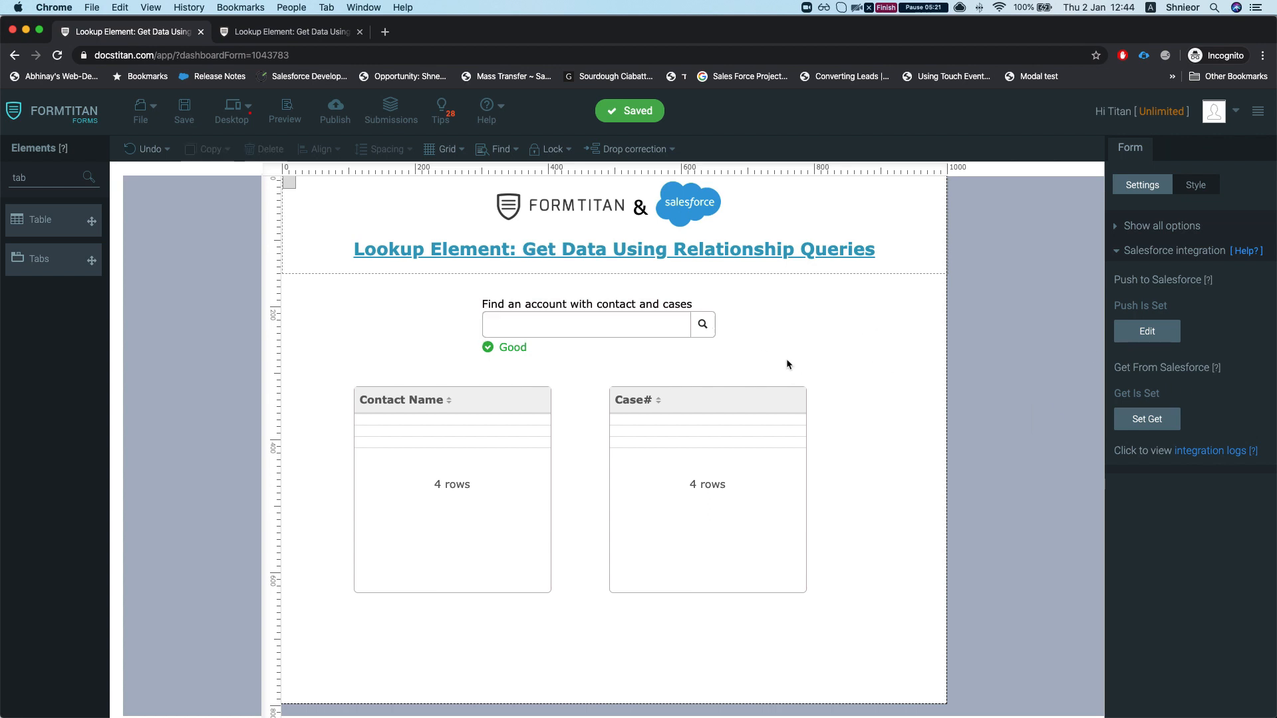
pyautogui.click(666, 330)
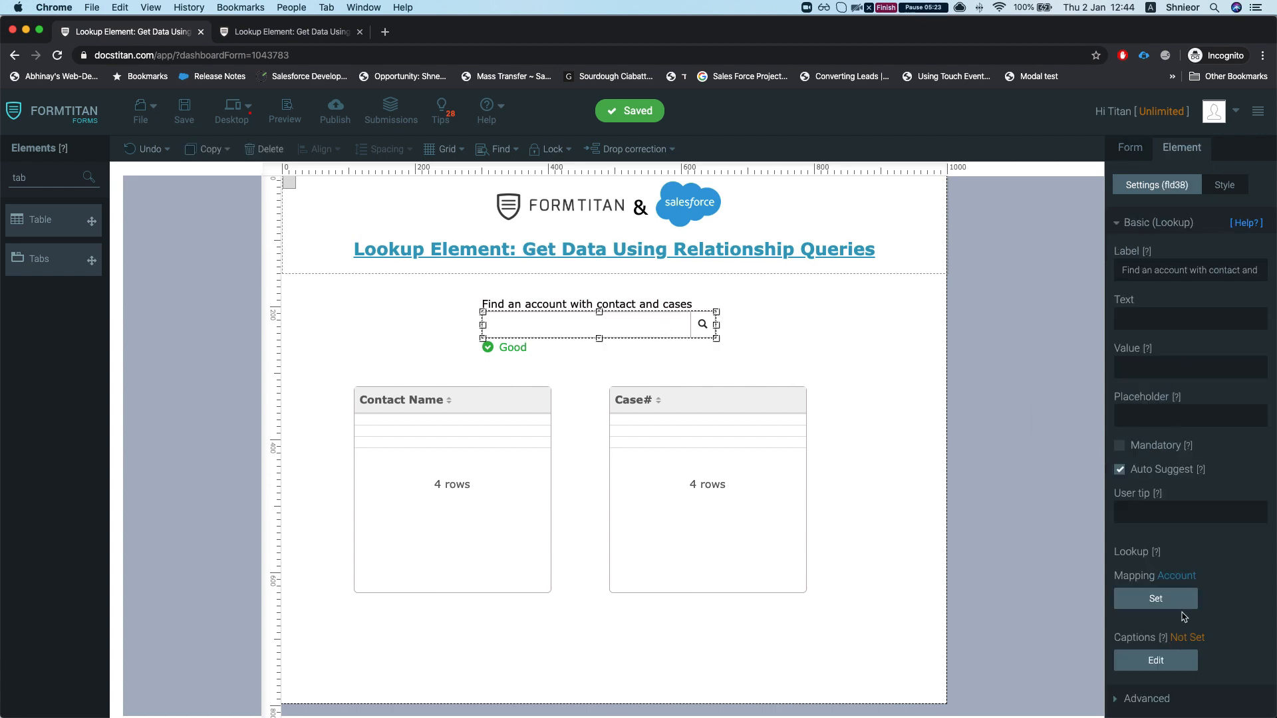
pyautogui.click(1182, 600)
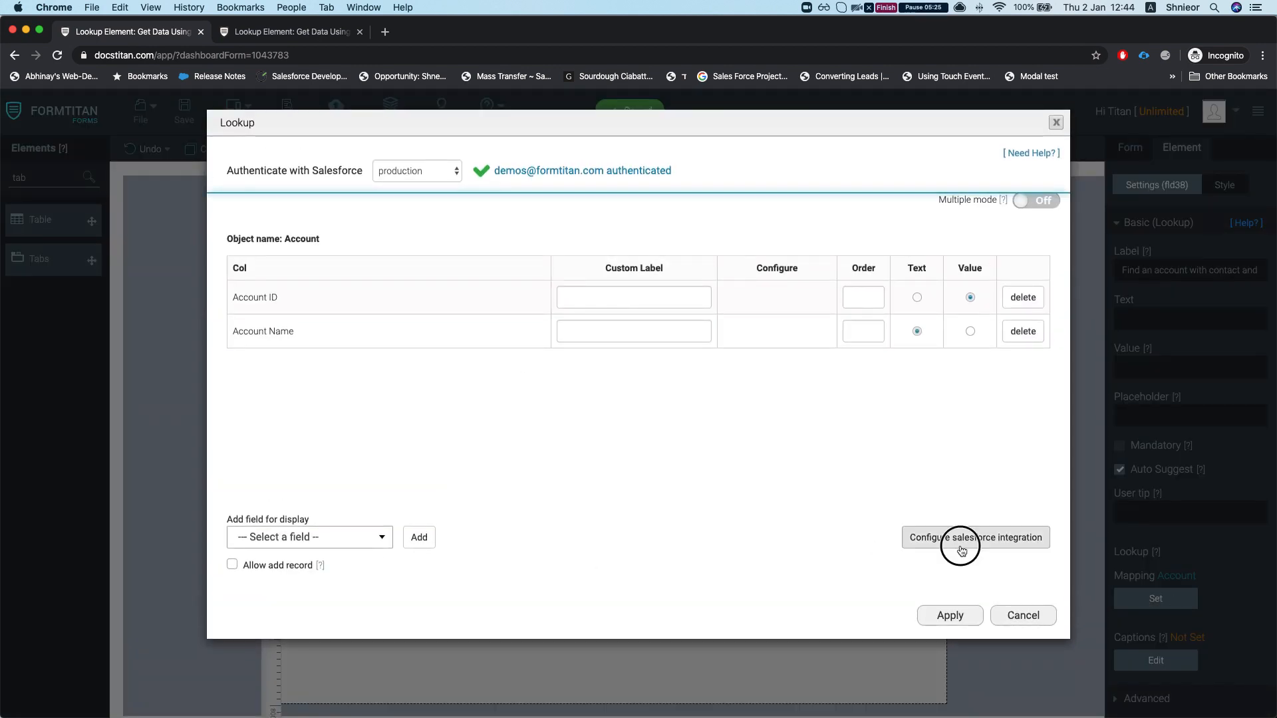
pyautogui.click(961, 538)
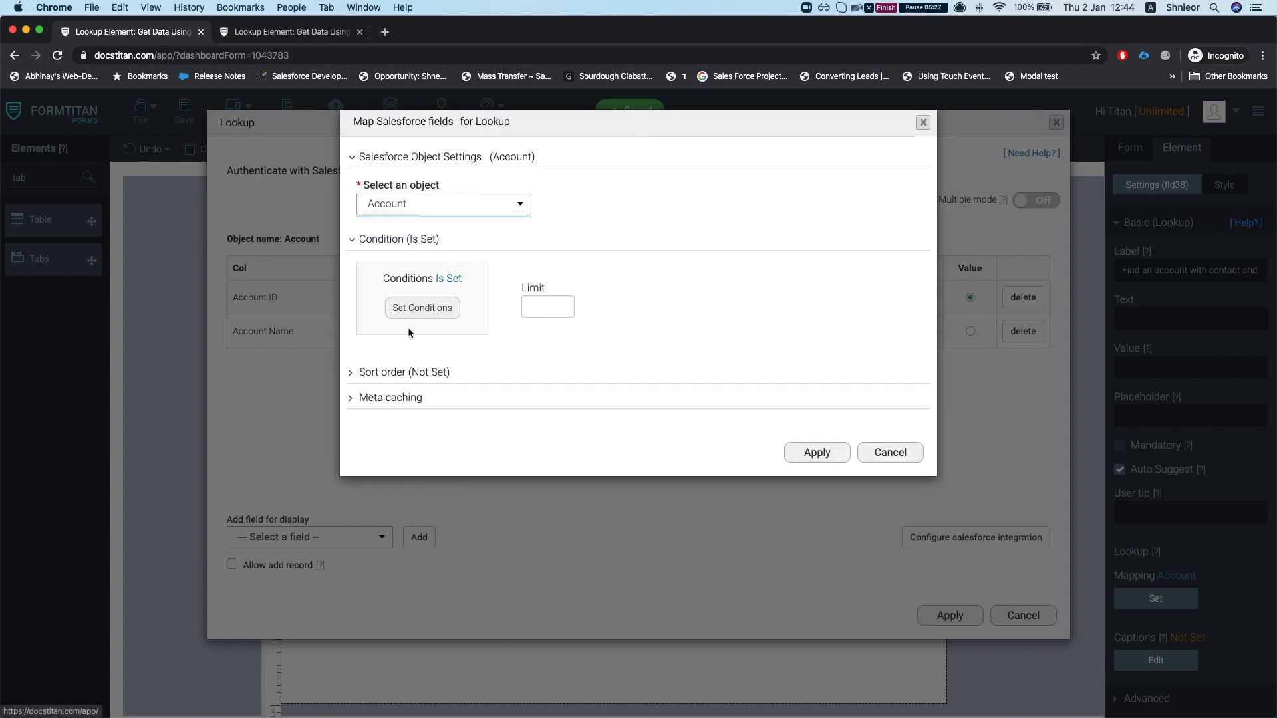
pyautogui.click(431, 309)
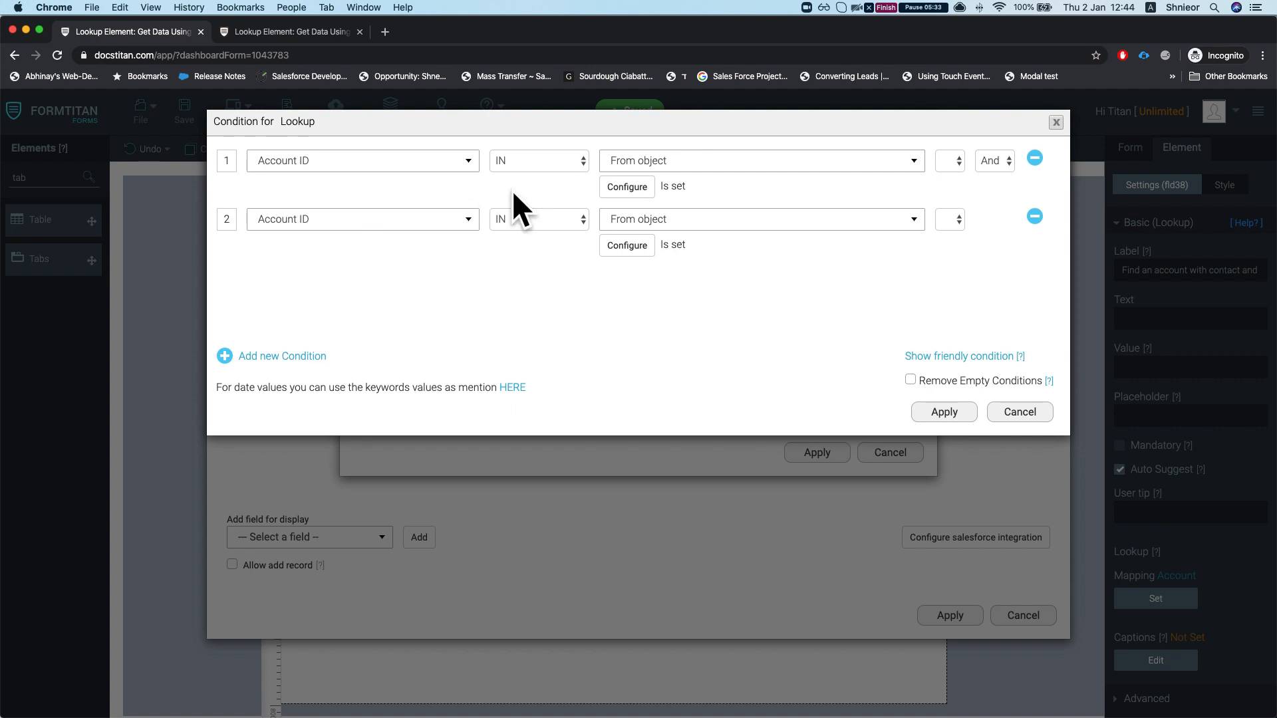
pyautogui.click(560, 218)
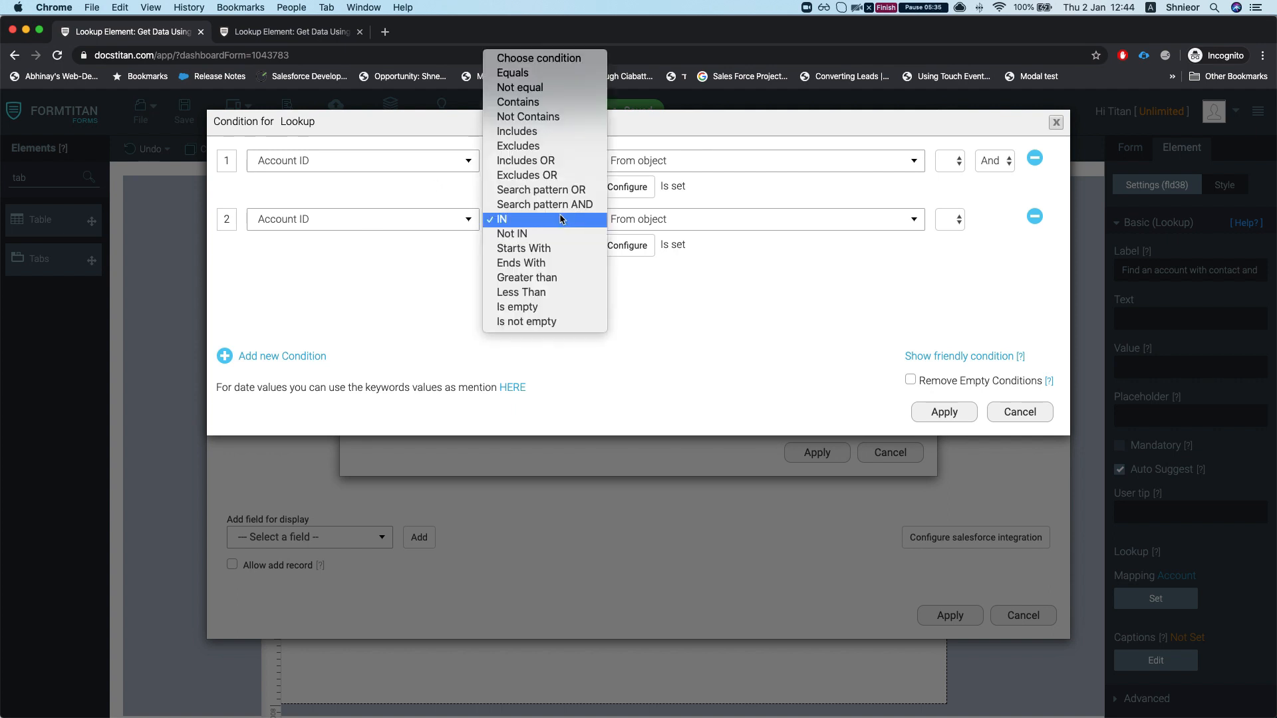
pyautogui.click(522, 233)
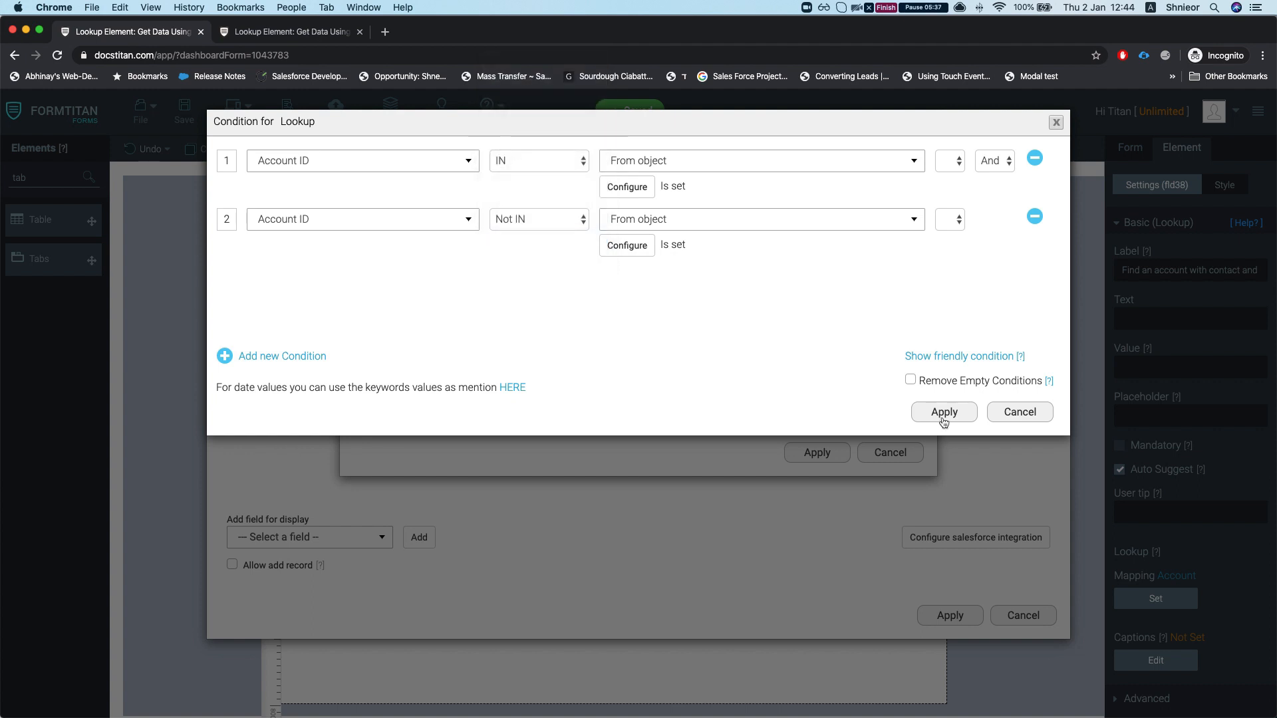
pyautogui.click(943, 411)
pyautogui.click(827, 455)
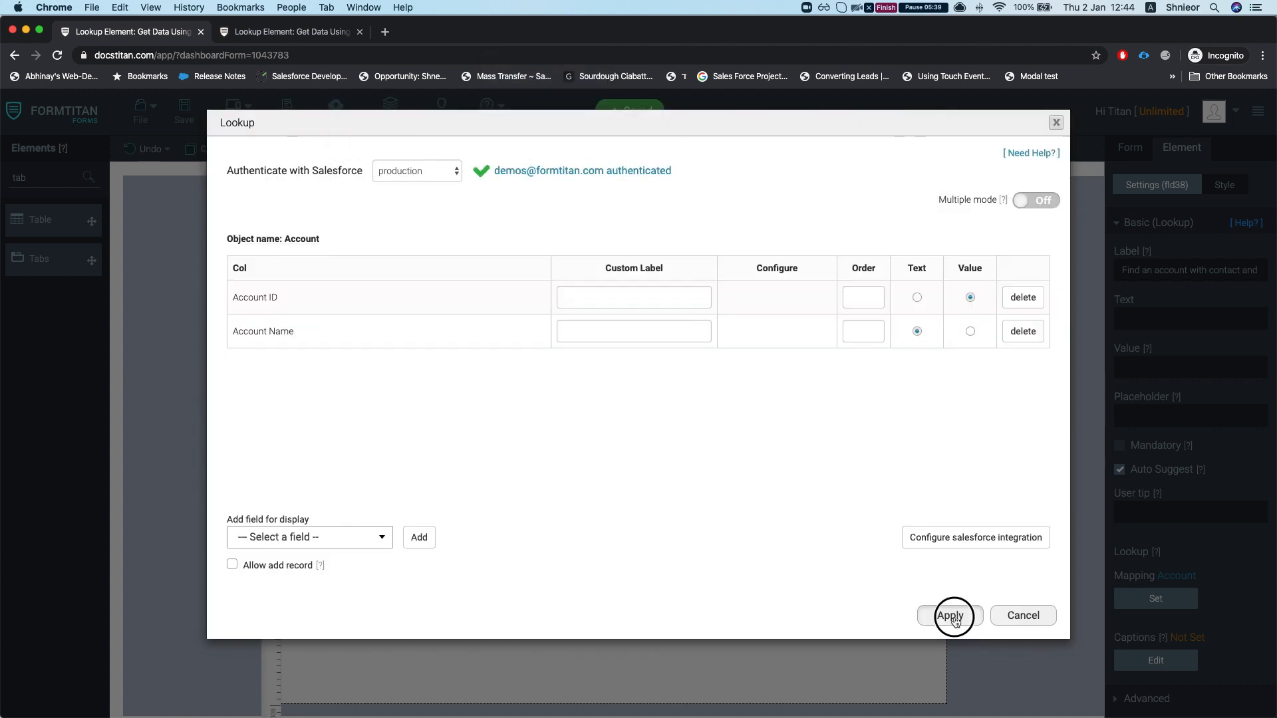
pyautogui.click(949, 615)
# Step: Reload the published form, browse the account lookup list and choose Dickenson plc
pyautogui.click(264, 38)
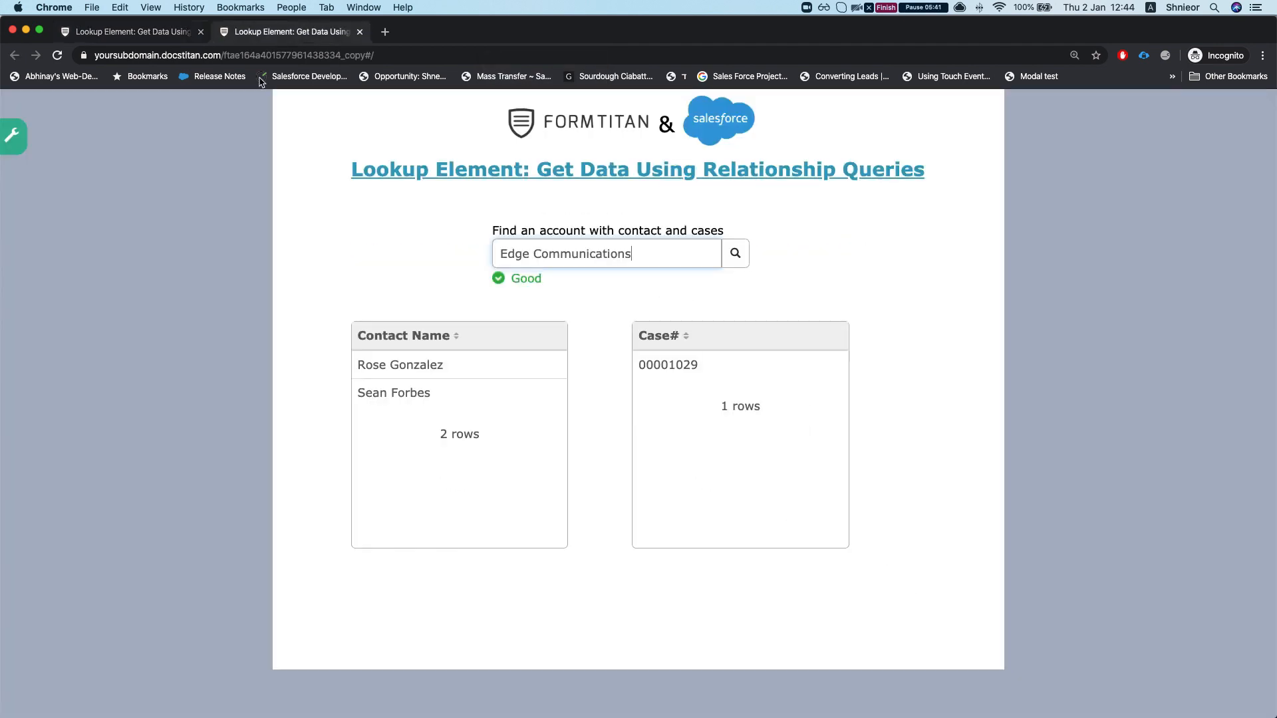
pyautogui.press('super+r')
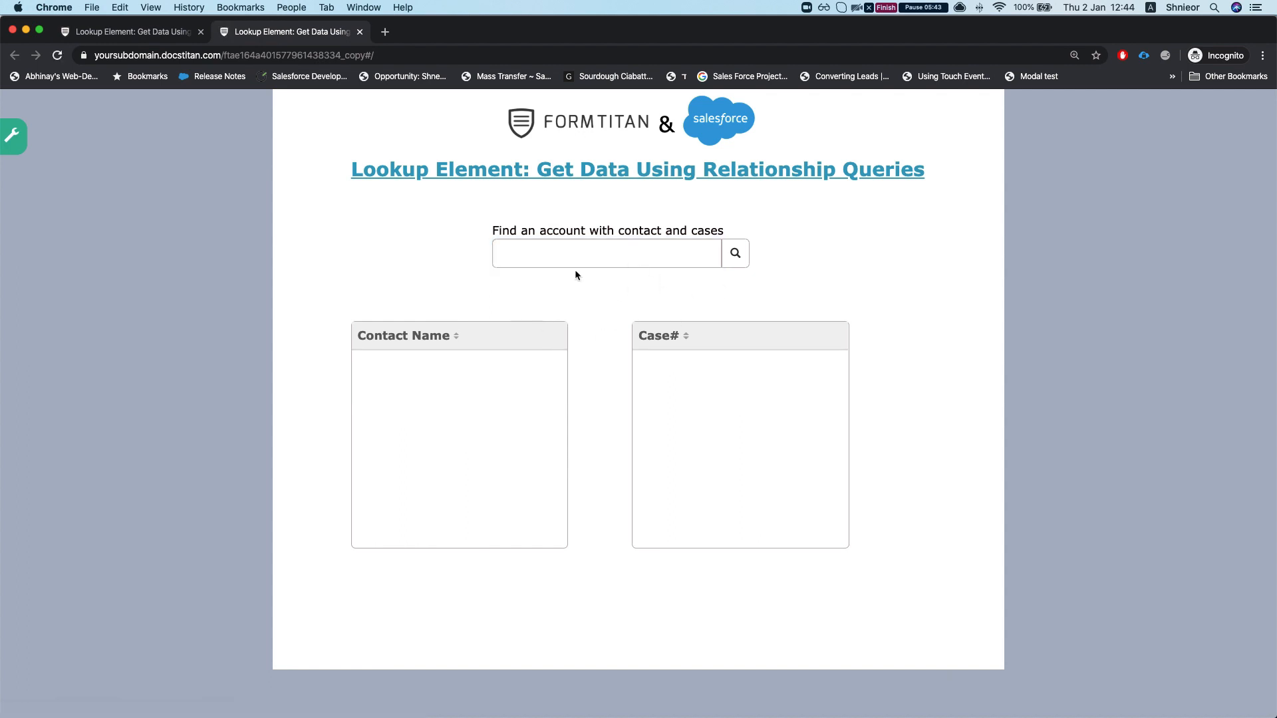
pyautogui.click(735, 253)
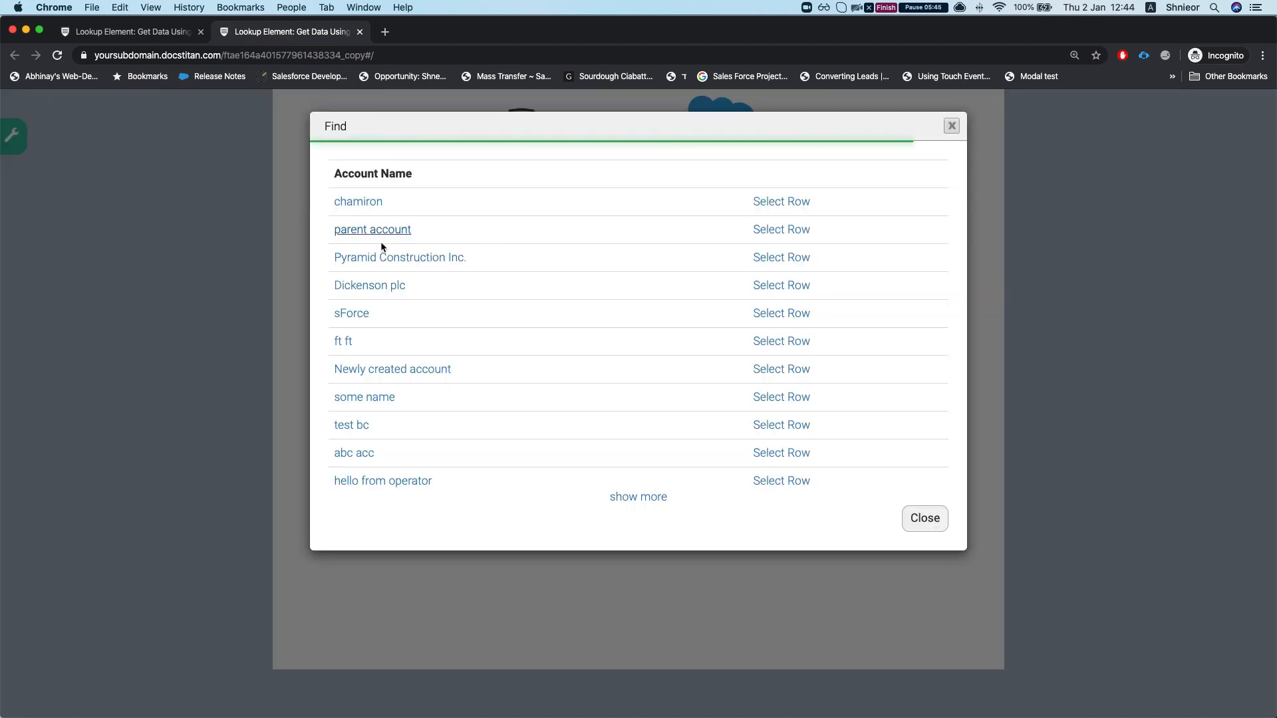
pyautogui.scroll(-3, 425, 319)
pyautogui.scroll(3, 426, 313)
pyautogui.scroll(-1, 412, 353)
pyautogui.scroll(1, 392, 341)
pyautogui.click(368, 289)
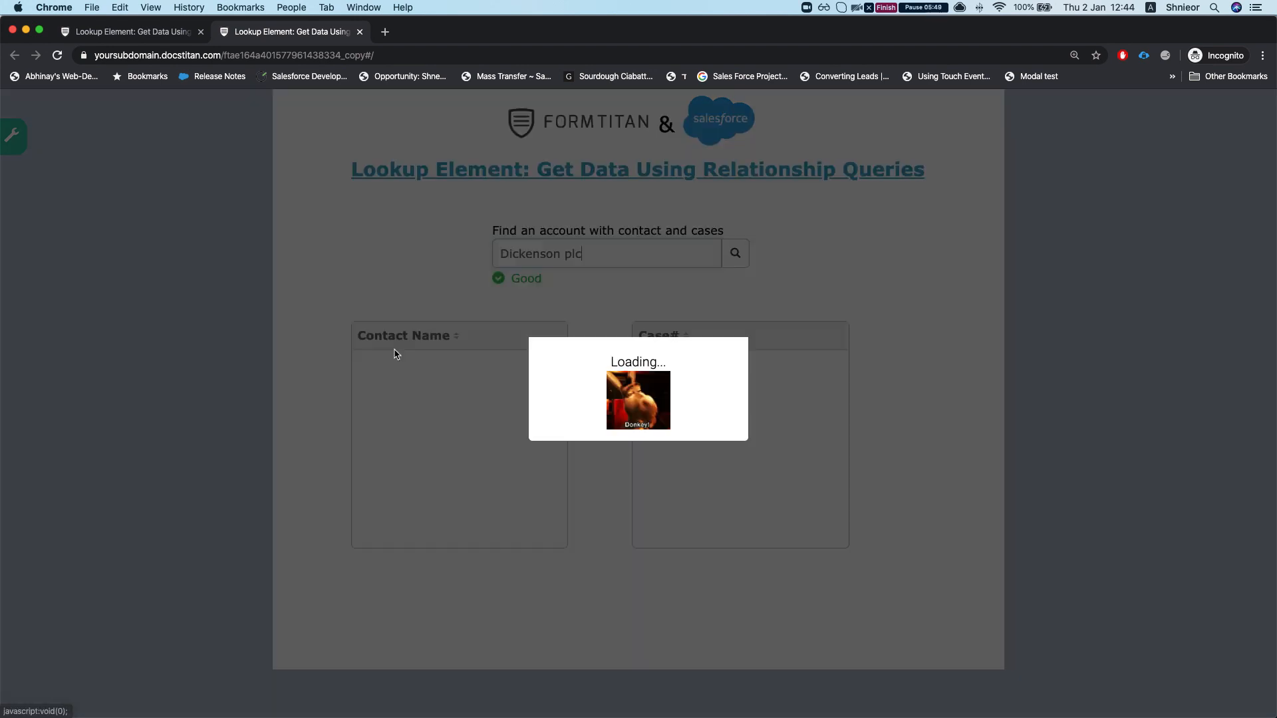